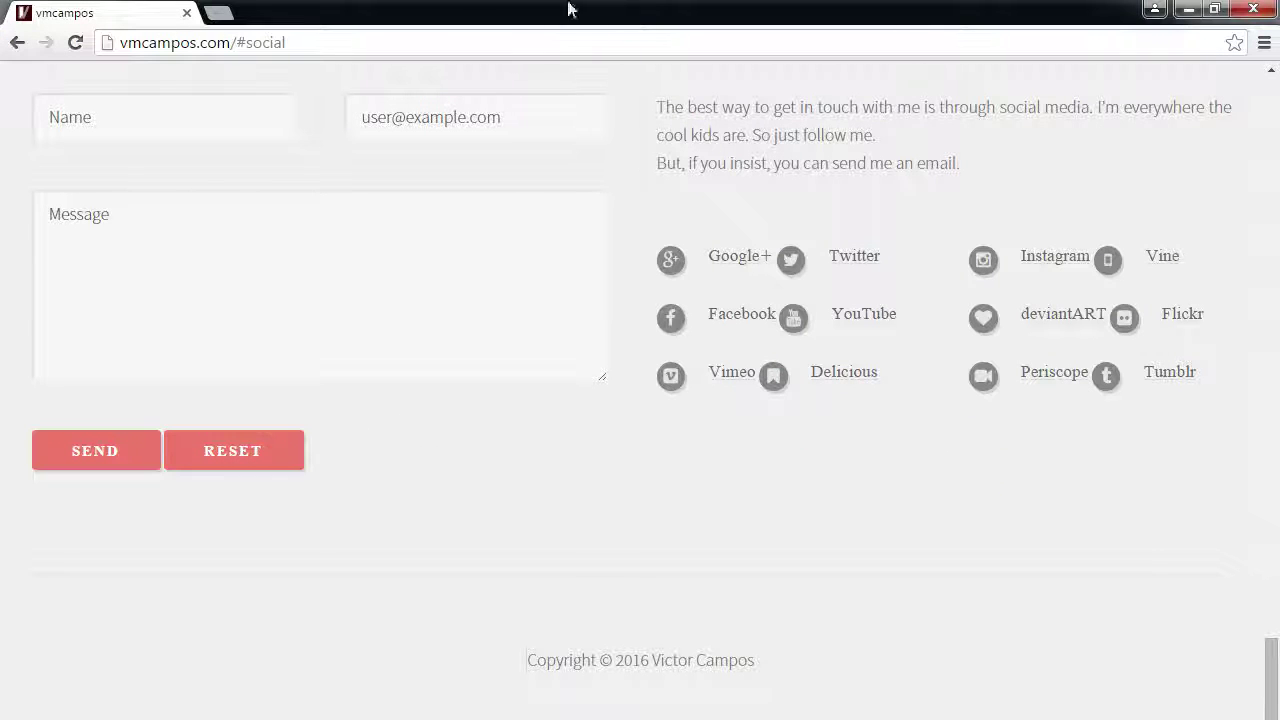
- Select the vmcampos.com web address in the address bar to replace it
{"action": "left_click", "coordinate": [497, 41]}
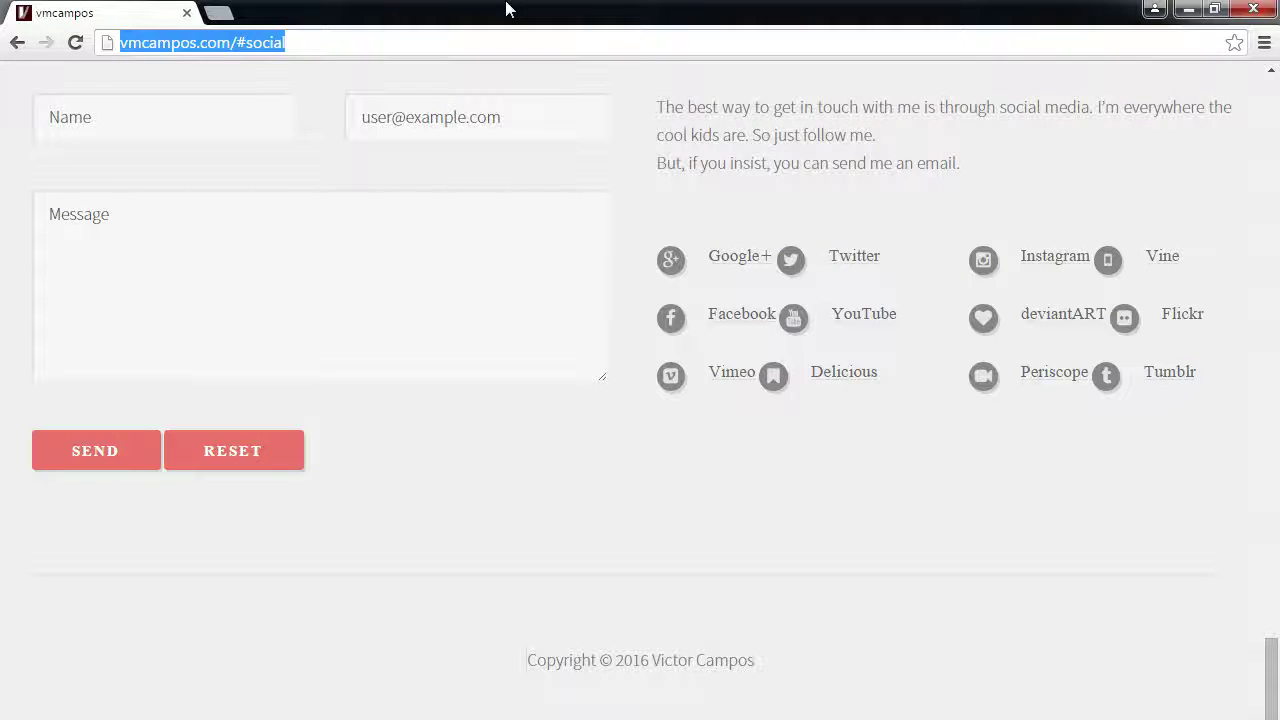
- Load twitter.com in the address bar to reach Twitter's sign-up page
{"action": "type", "text": "twitter.co"}
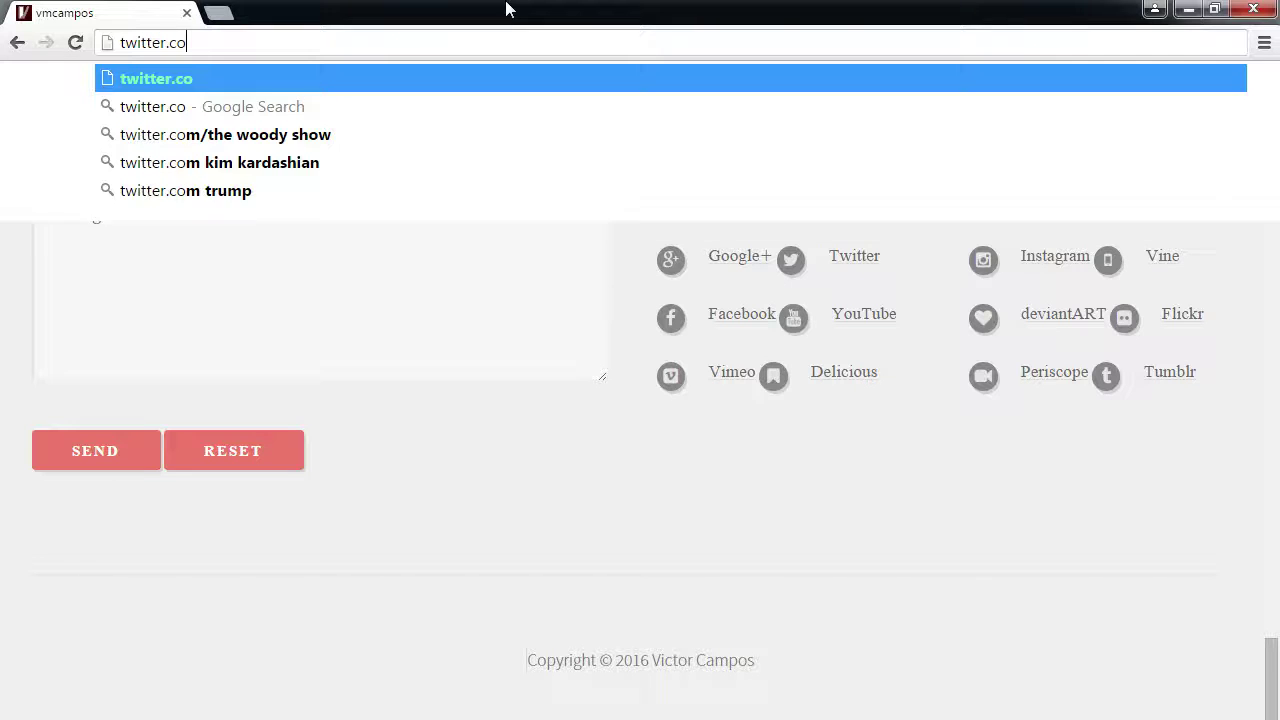
{"action": "type", "text": "m"}
{"action": "key", "text": "Return"}
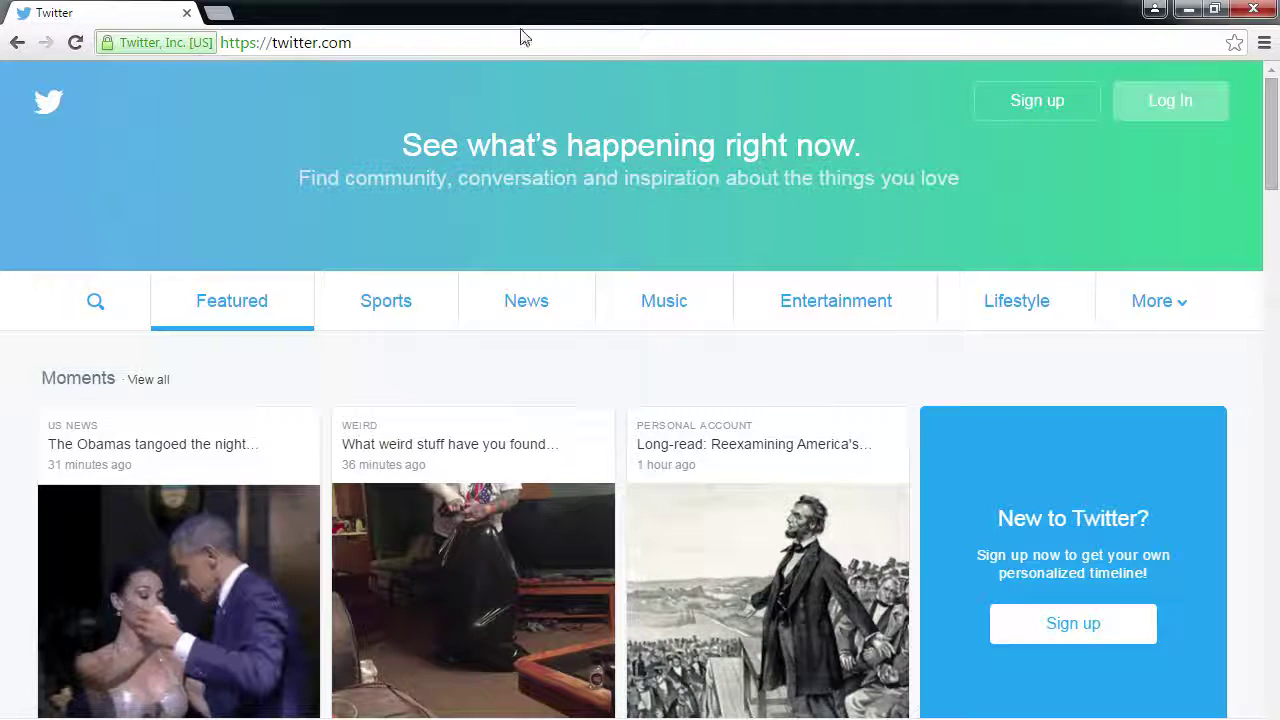
{"action": "scroll", "coordinate": [560, 177], "scroll_direction": "down", "scroll_amount": 5}
{"action": "scroll", "coordinate": [565, 177], "scroll_direction": "up", "scroll_amount": 5}
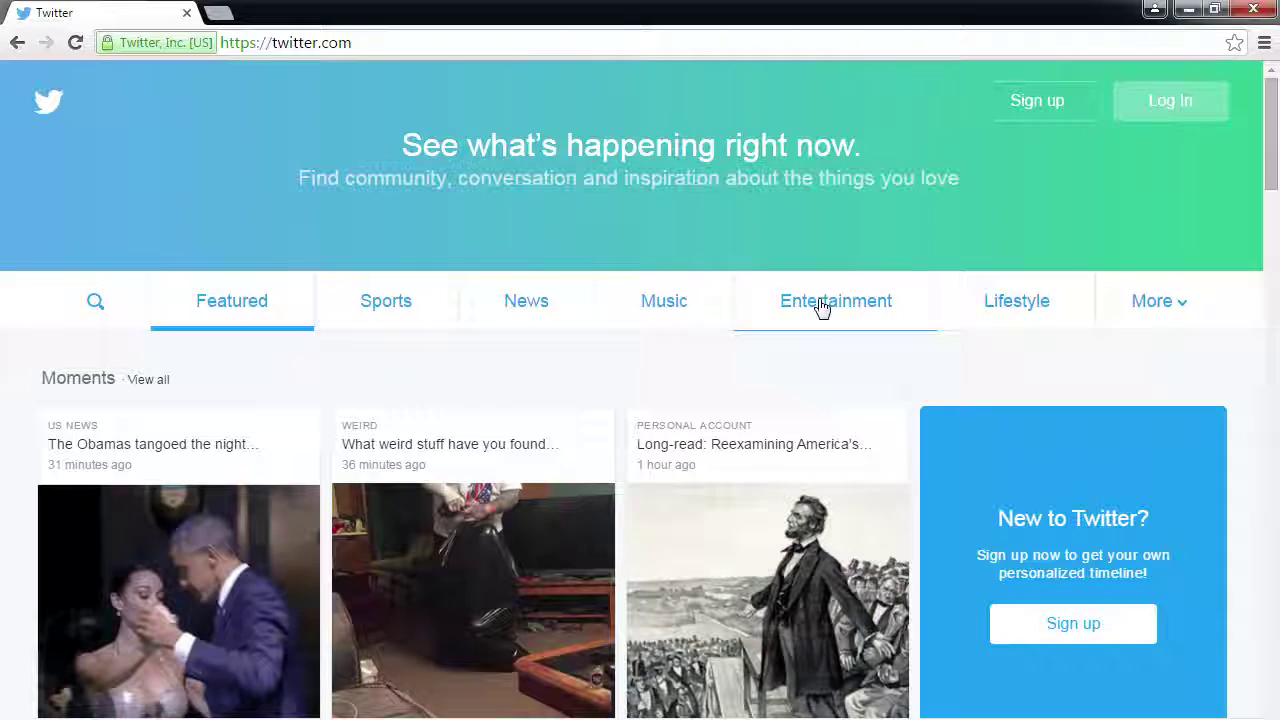
- Scroll the Featured feed down to the Games, Space and NFL topic cards
{"action": "scroll", "coordinate": [768, 290], "scroll_direction": "down", "scroll_amount": 2}
{"action": "scroll", "coordinate": [768, 290], "scroll_direction": "up", "scroll_amount": 2}
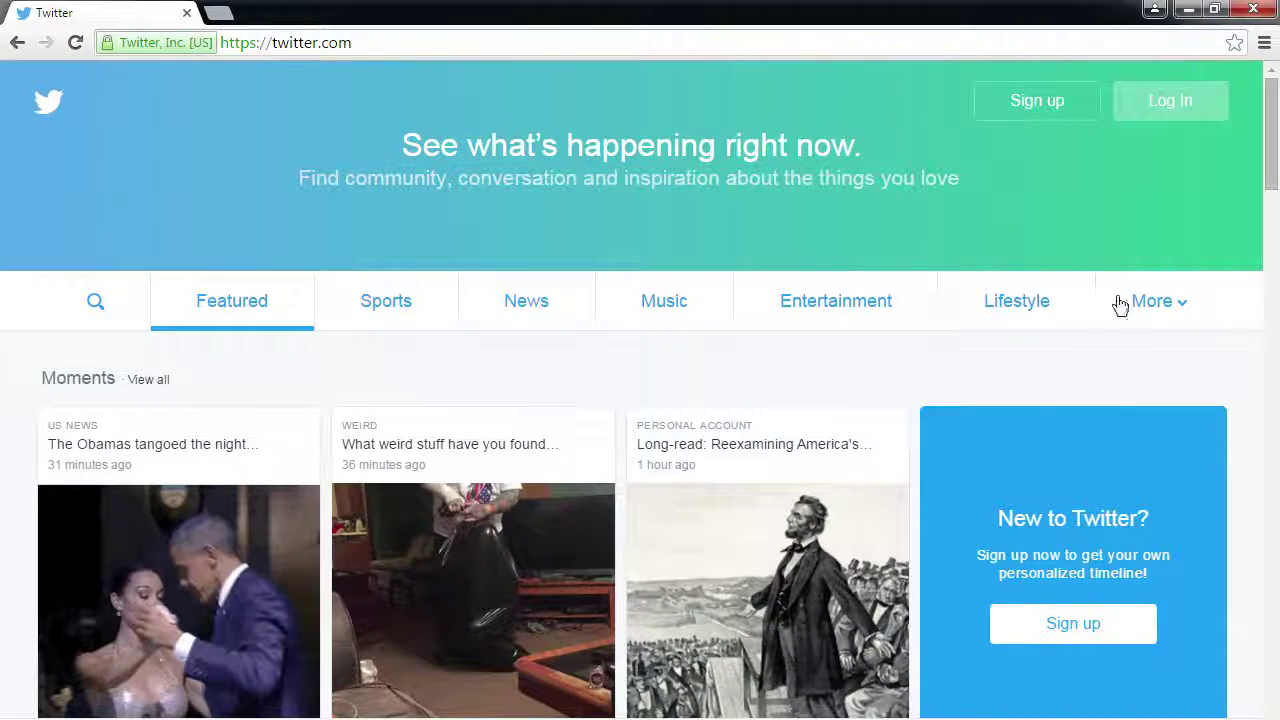
{"action": "scroll", "coordinate": [860, 323], "scroll_direction": "down", "scroll_amount": 6}
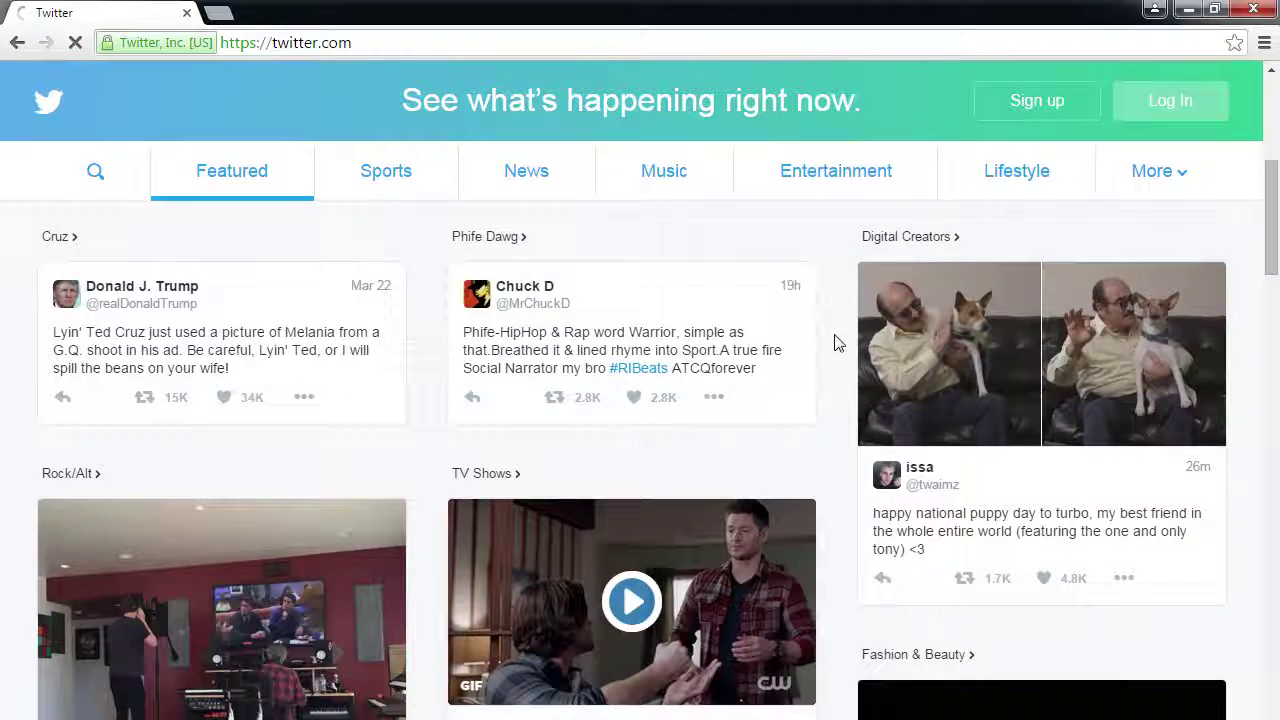
{"action": "scroll", "coordinate": [838, 345], "scroll_direction": "down", "scroll_amount": 2}
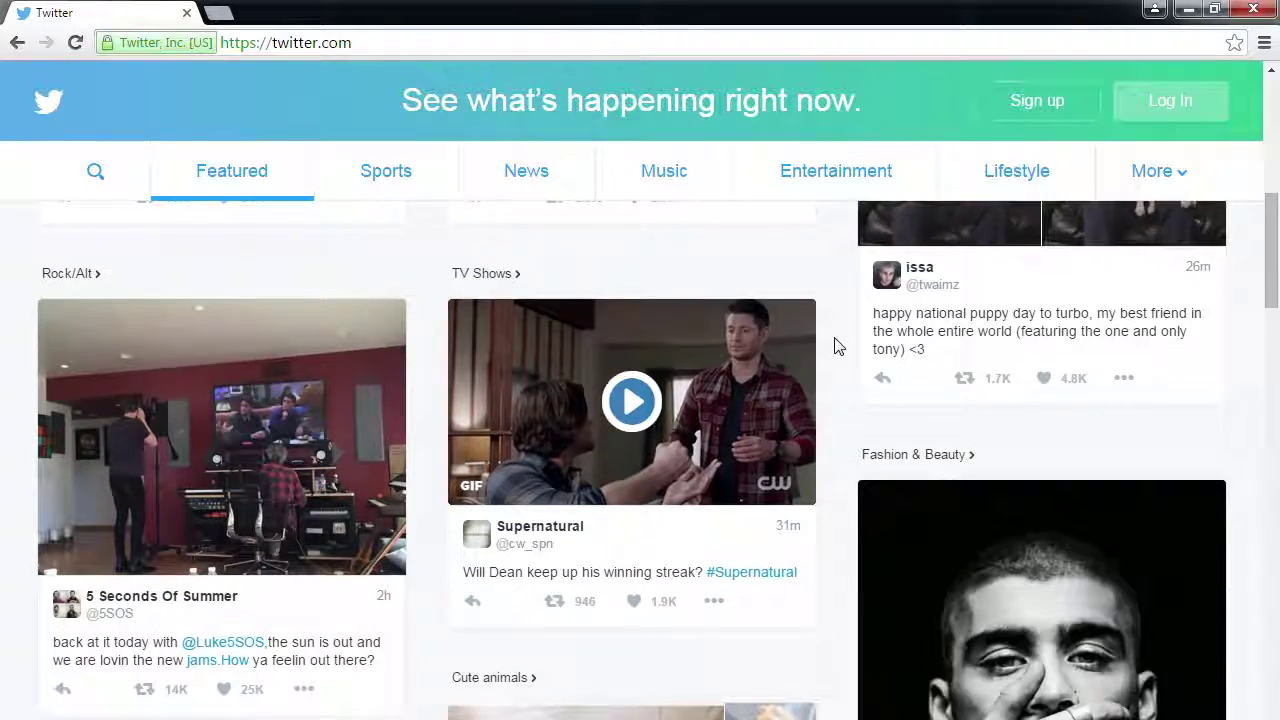
{"action": "scroll", "coordinate": [838, 345], "scroll_direction": "down", "scroll_amount": 3}
{"action": "scroll", "coordinate": [838, 345], "scroll_direction": "down", "scroll_amount": 3}
{"action": "scroll", "coordinate": [838, 345], "scroll_direction": "down", "scroll_amount": 6}
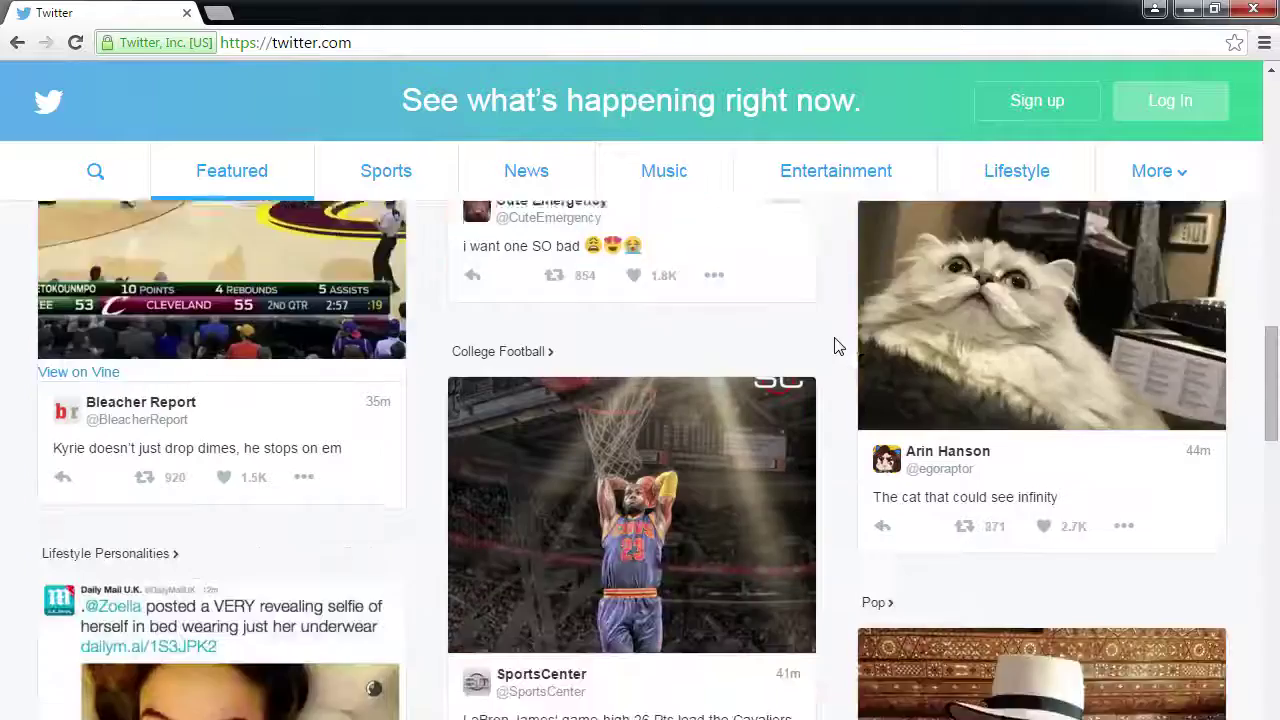
{"action": "scroll", "coordinate": [838, 345], "scroll_direction": "down", "scroll_amount": 1}
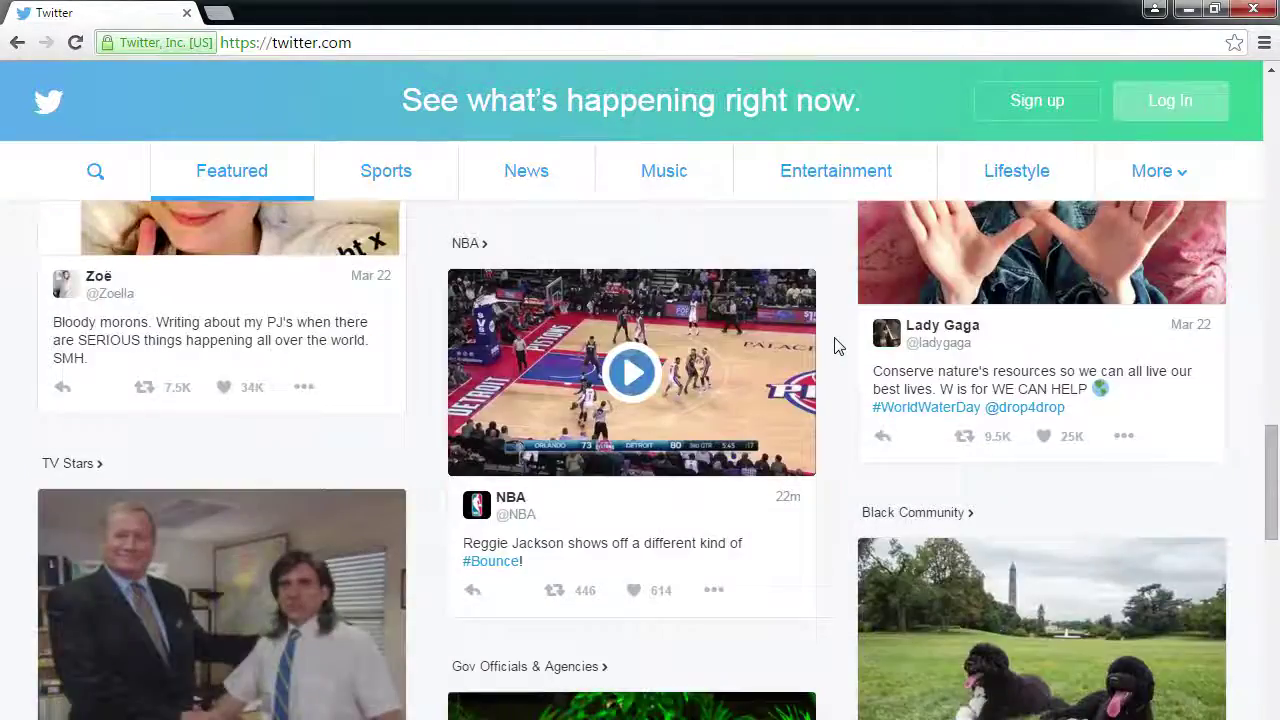
{"action": "scroll", "coordinate": [838, 345], "scroll_direction": "down", "scroll_amount": 2}
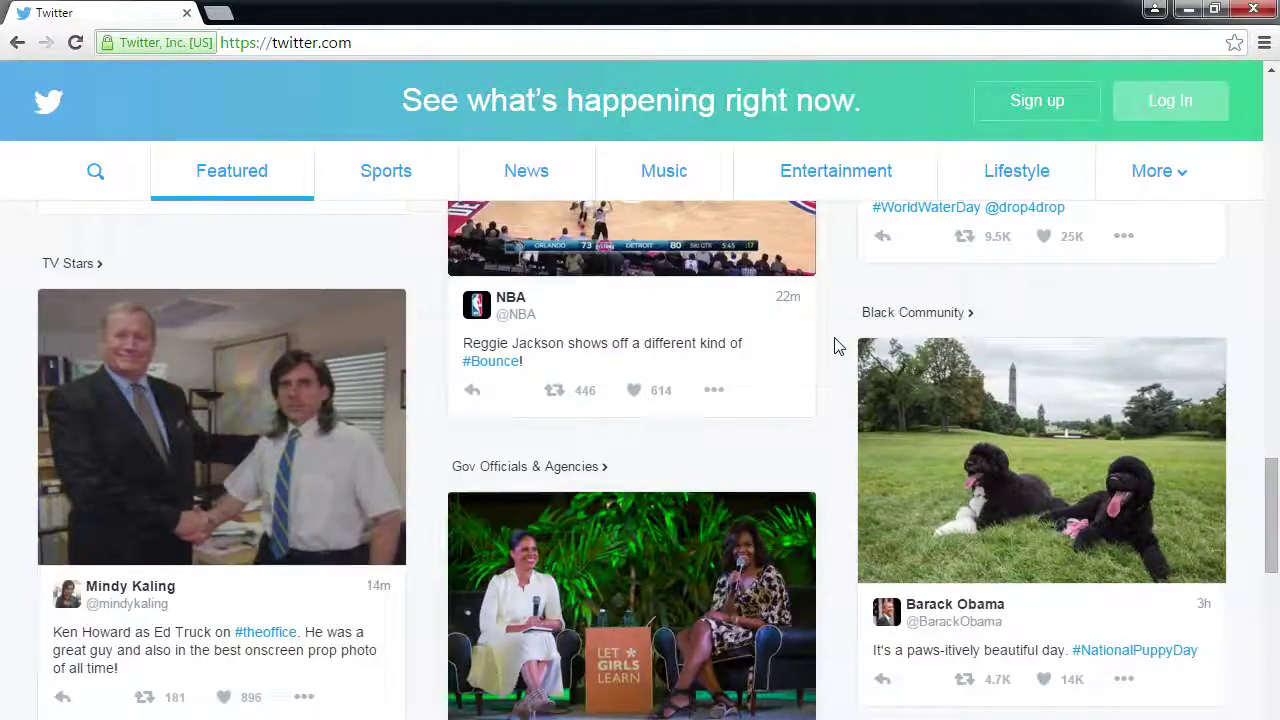
{"action": "scroll", "coordinate": [840, 340], "scroll_direction": "down", "scroll_amount": 1}
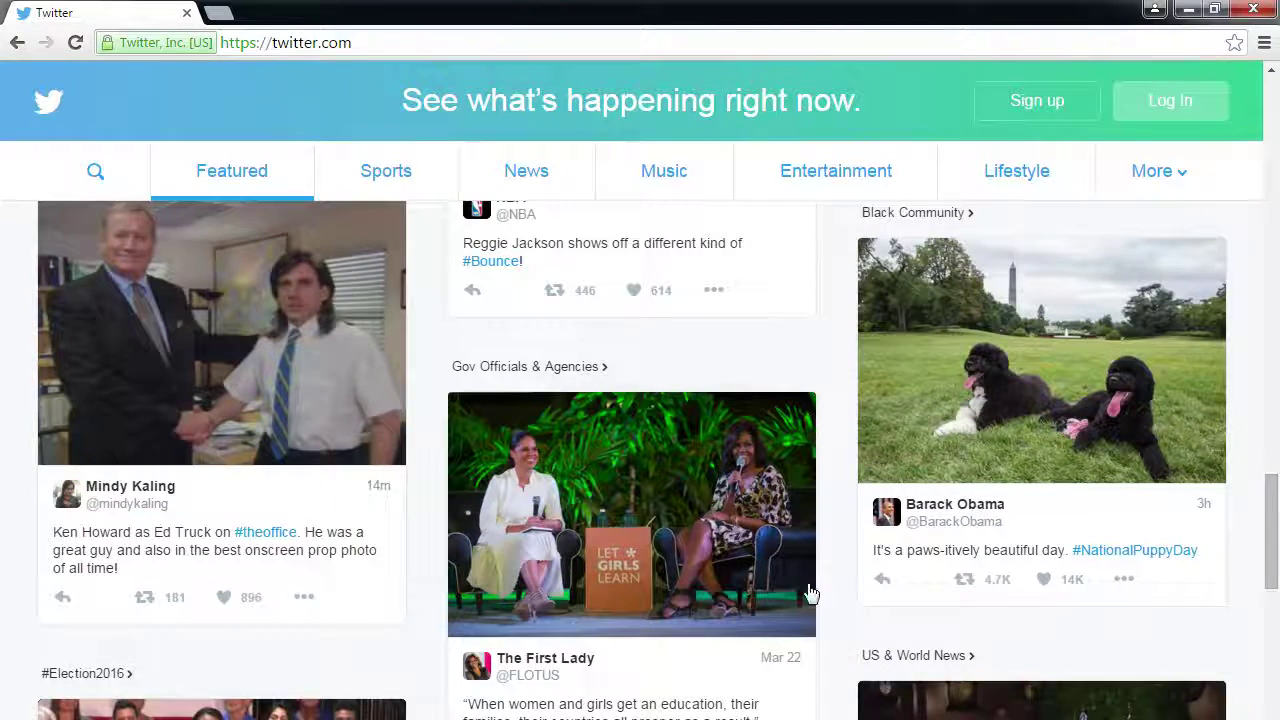
{"action": "scroll", "coordinate": [597, 663], "scroll_direction": "down", "scroll_amount": 3}
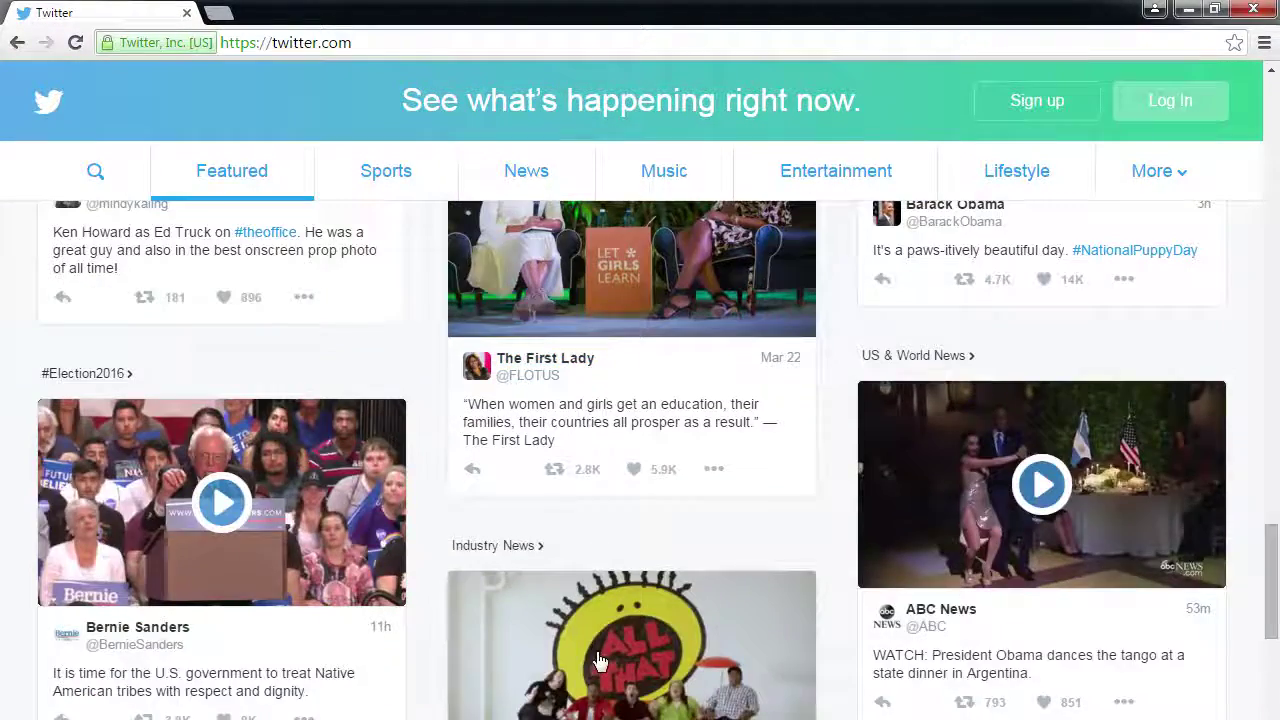
{"action": "scroll", "coordinate": [600, 660], "scroll_direction": "down", "scroll_amount": 1}
{"action": "scroll", "coordinate": [850, 560], "scroll_direction": "down", "scroll_amount": 1}
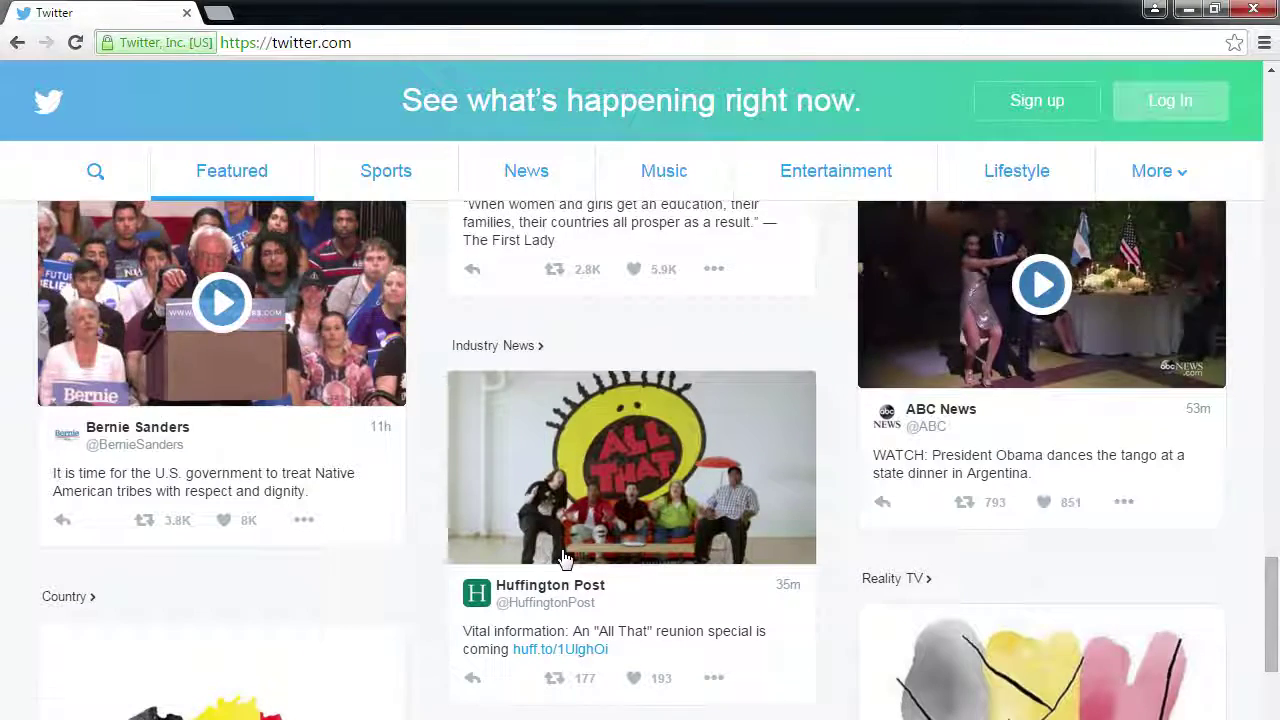
{"action": "scroll", "coordinate": [600, 555], "scroll_direction": "down", "scroll_amount": 4}
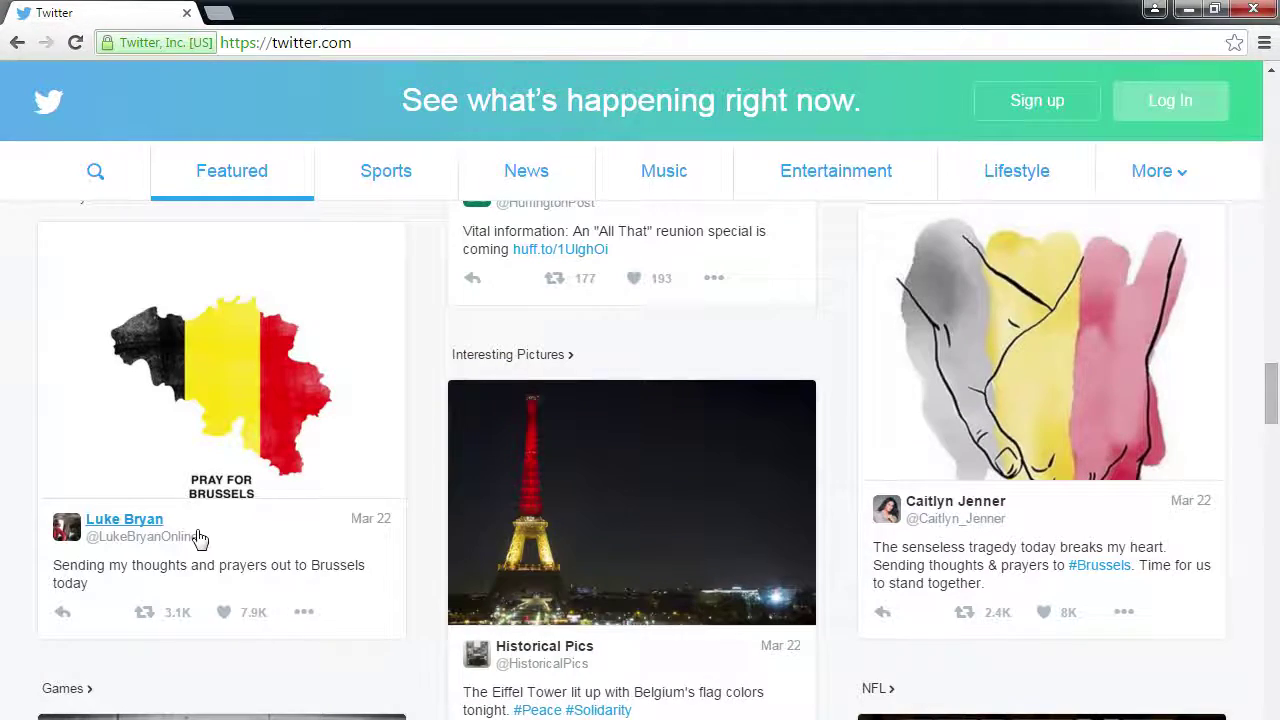
{"action": "scroll", "coordinate": [485, 545], "scroll_direction": "down", "scroll_amount": 3}
{"action": "scroll", "coordinate": [698, 557], "scroll_direction": "down", "scroll_amount": 2}
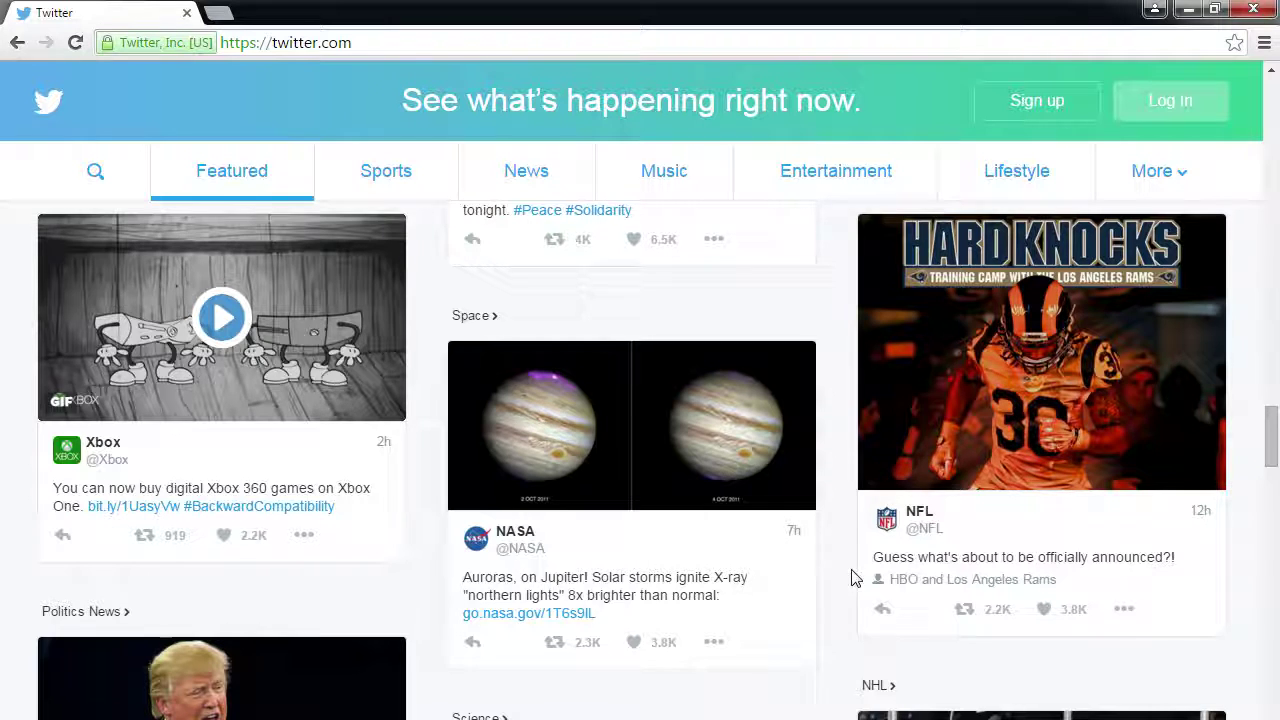
{"action": "scroll", "coordinate": [850, 578], "scroll_direction": "up", "scroll_amount": 1}
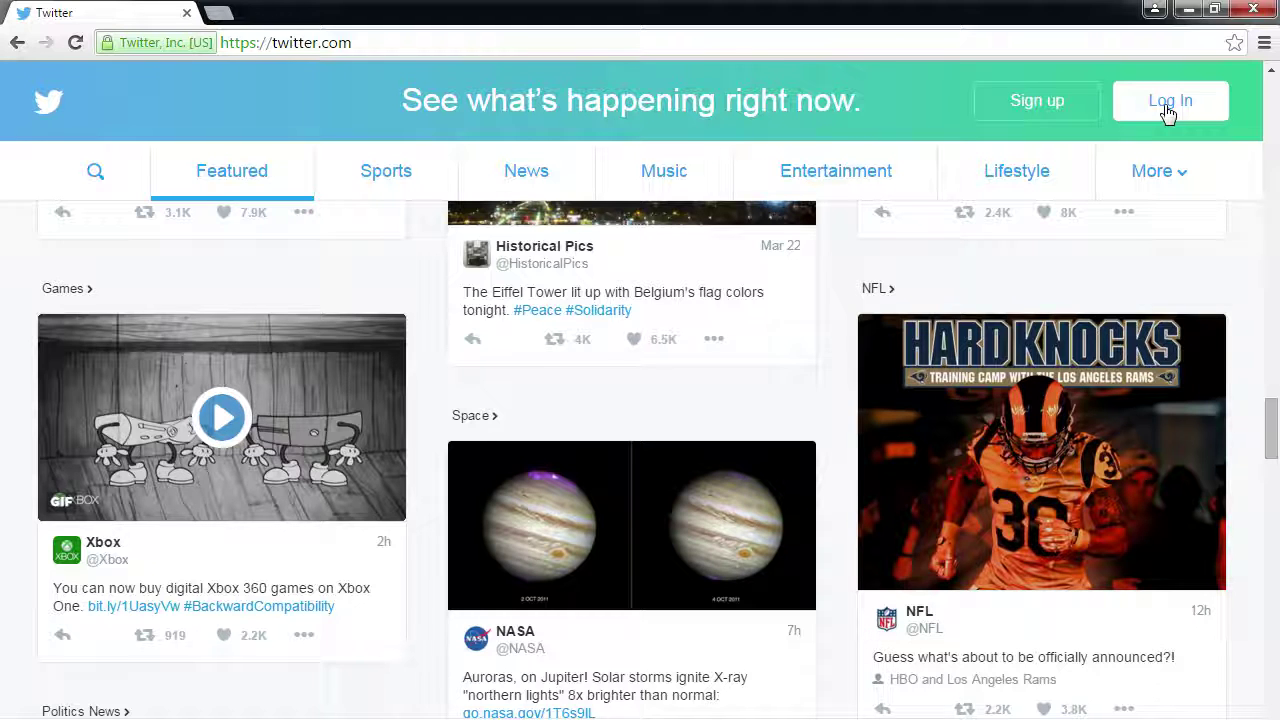
{"action": "left_click", "coordinate": [1071, 101]}
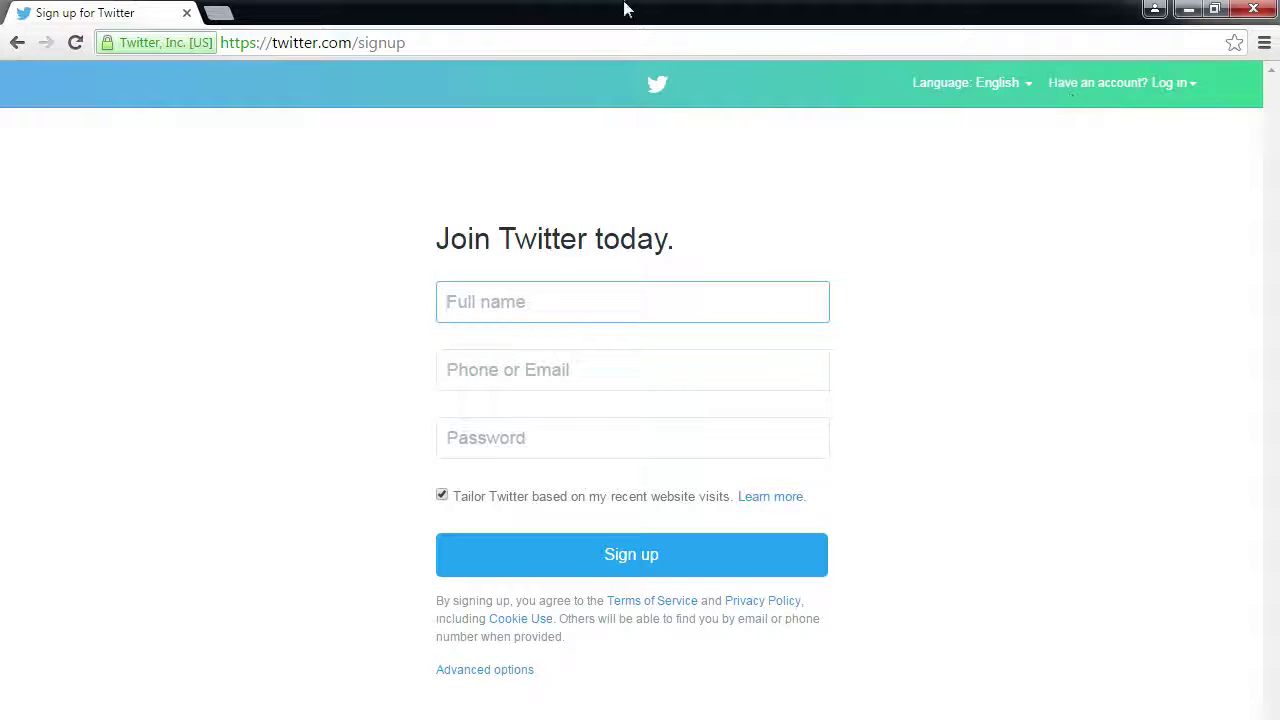
{"action": "left_click", "coordinate": [16, 43]}
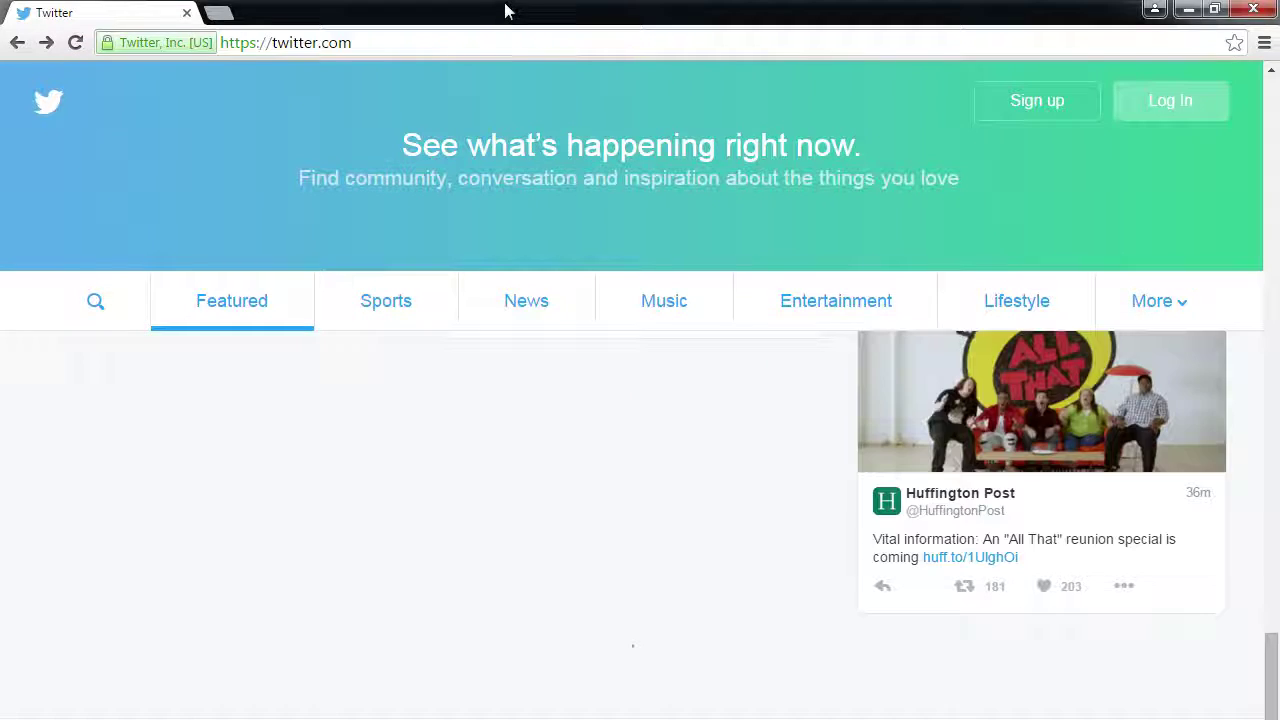
{"action": "double_click", "coordinate": [508, 9]}
{"action": "key", "text": "alt+Tab"}
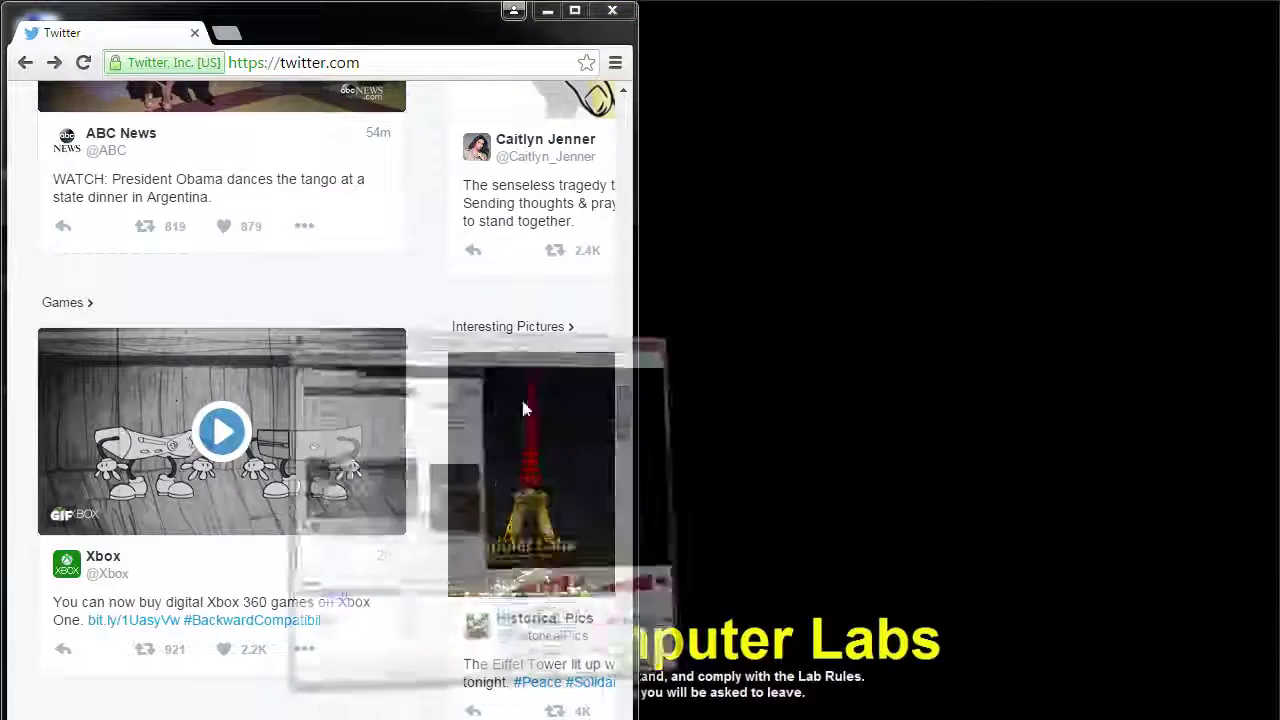
{"action": "left_click_drag", "start_coordinate": [328, 49], "coordinate": [877, 161]}
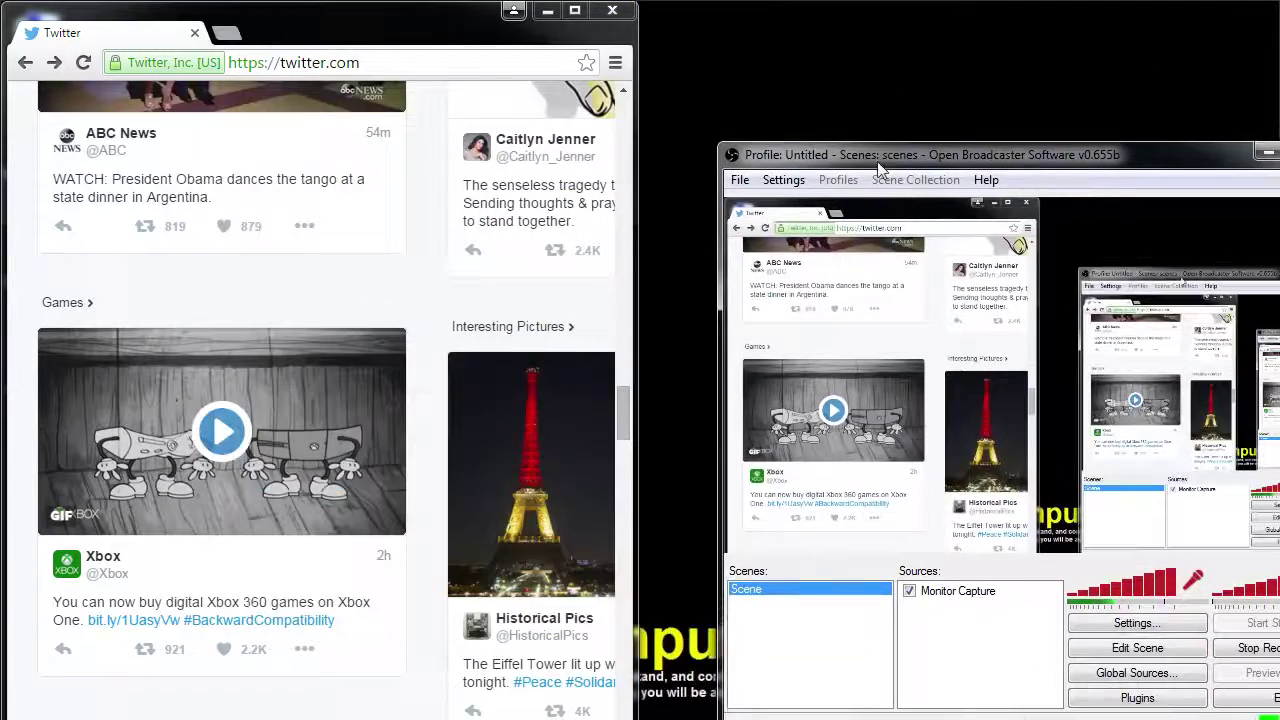
{"action": "scroll", "coordinate": [567, 220], "scroll_direction": "up", "scroll_amount": 15}
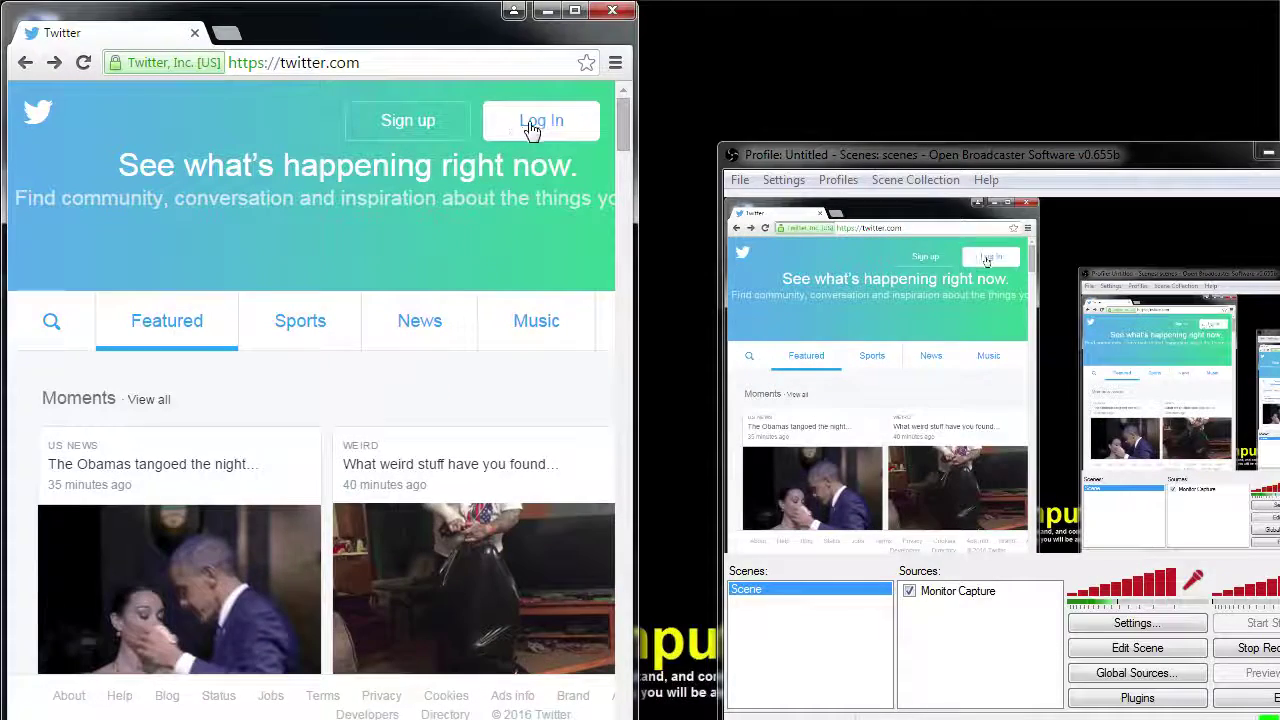
- Open the Log in to Twitter form and hide the screen capture before entering credentials
{"action": "left_click", "coordinate": [528, 122]}
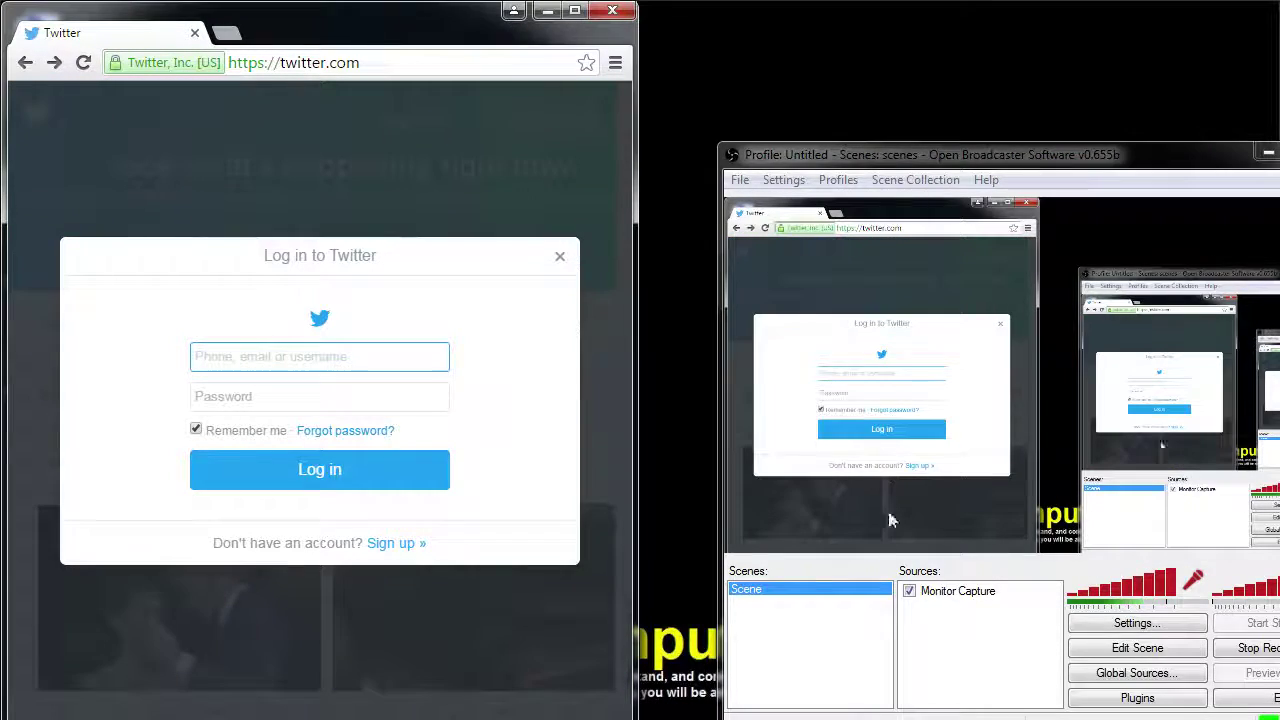
{"action": "left_click", "coordinate": [909, 591]}
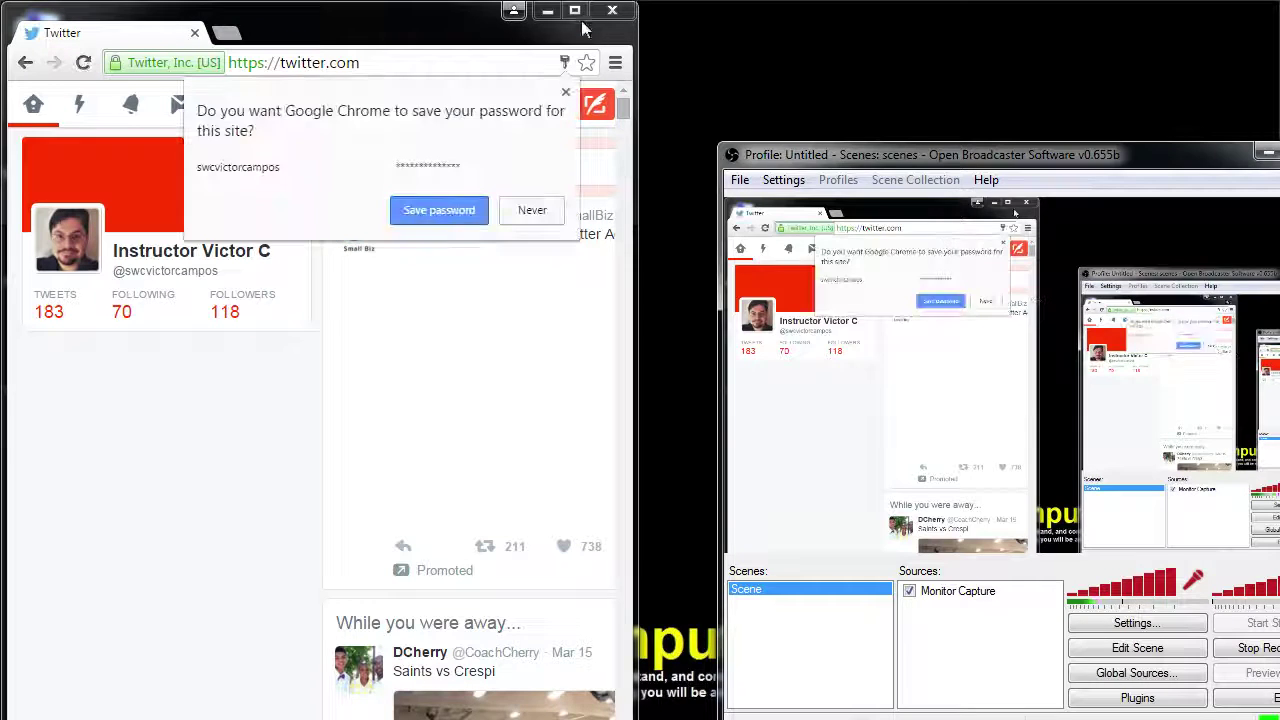
- Maximize the Chrome window so the signed-in Twitter timeline fills the screen
{"action": "double_click", "coordinate": [581, 20]}
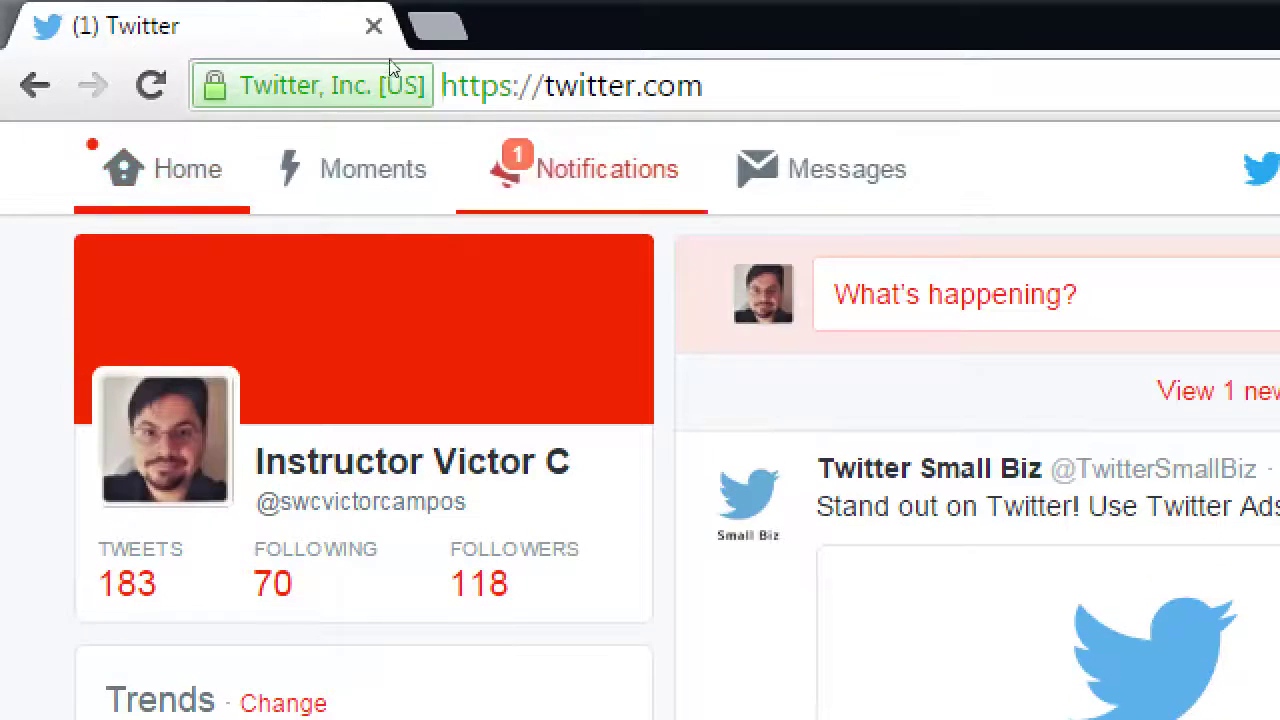
- Append /nike to twitter.com in the address to load the Nike profile
{"action": "left_click", "coordinate": [395, 60]}
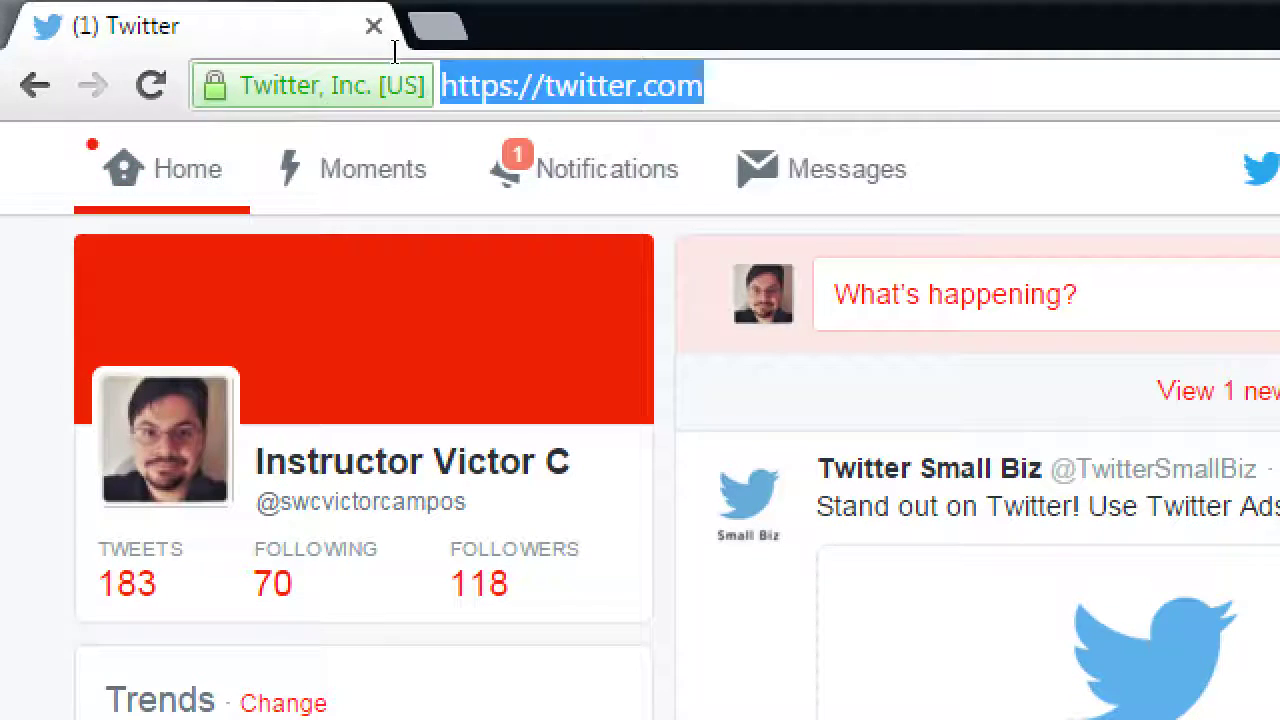
{"action": "key", "text": "End"}
{"action": "type", "text": "/nik"}
{"action": "key", "text": "Return"}
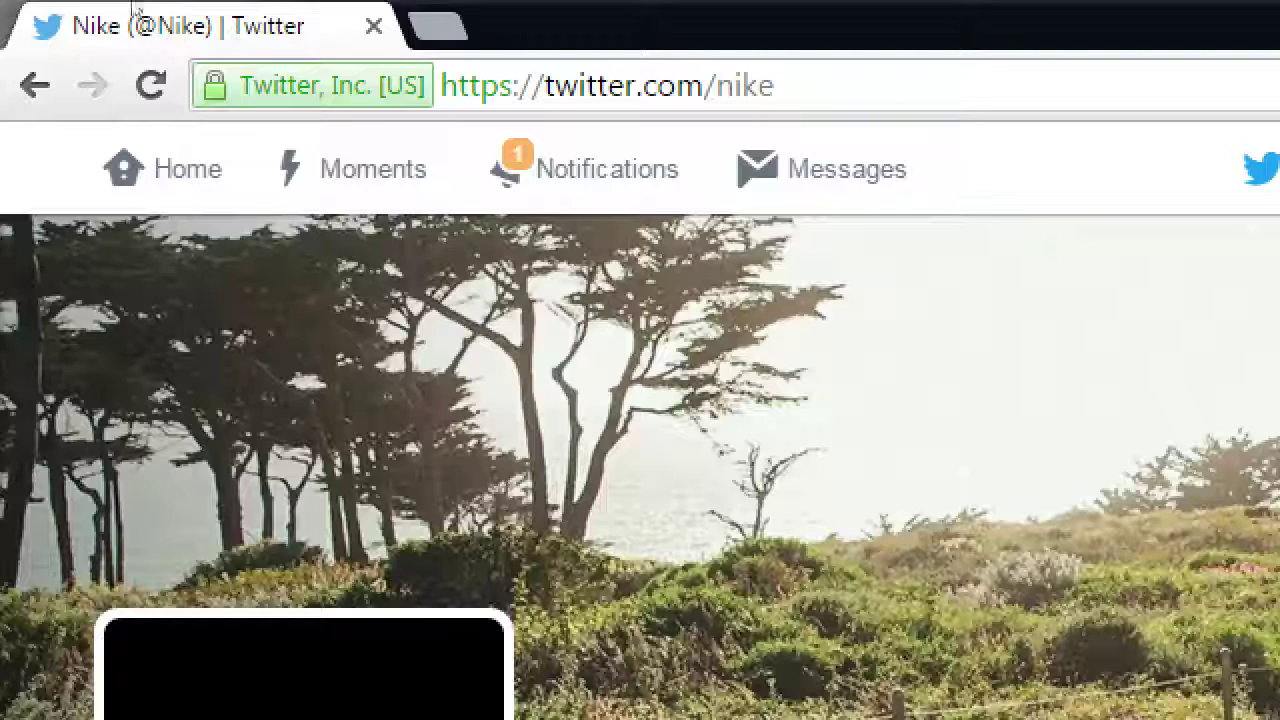
{"action": "left_click", "coordinate": [420, 50]}
{"action": "key", "text": "End"}
{"action": "key", "text": "BackSpace"}
{"action": "key", "text": "BackSpace"}
{"action": "key", "text": "BackSpace"}
{"action": "key", "text": "BackSpace"}
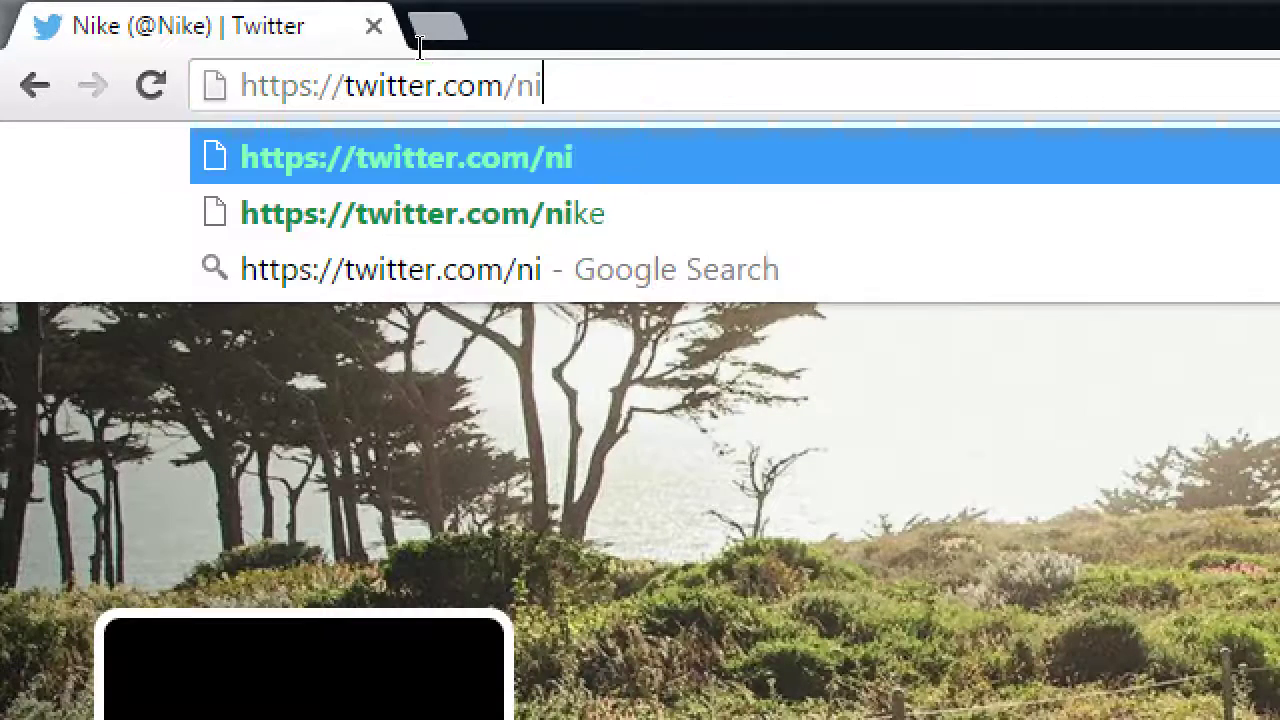
{"action": "type", "text": "swc_c"}
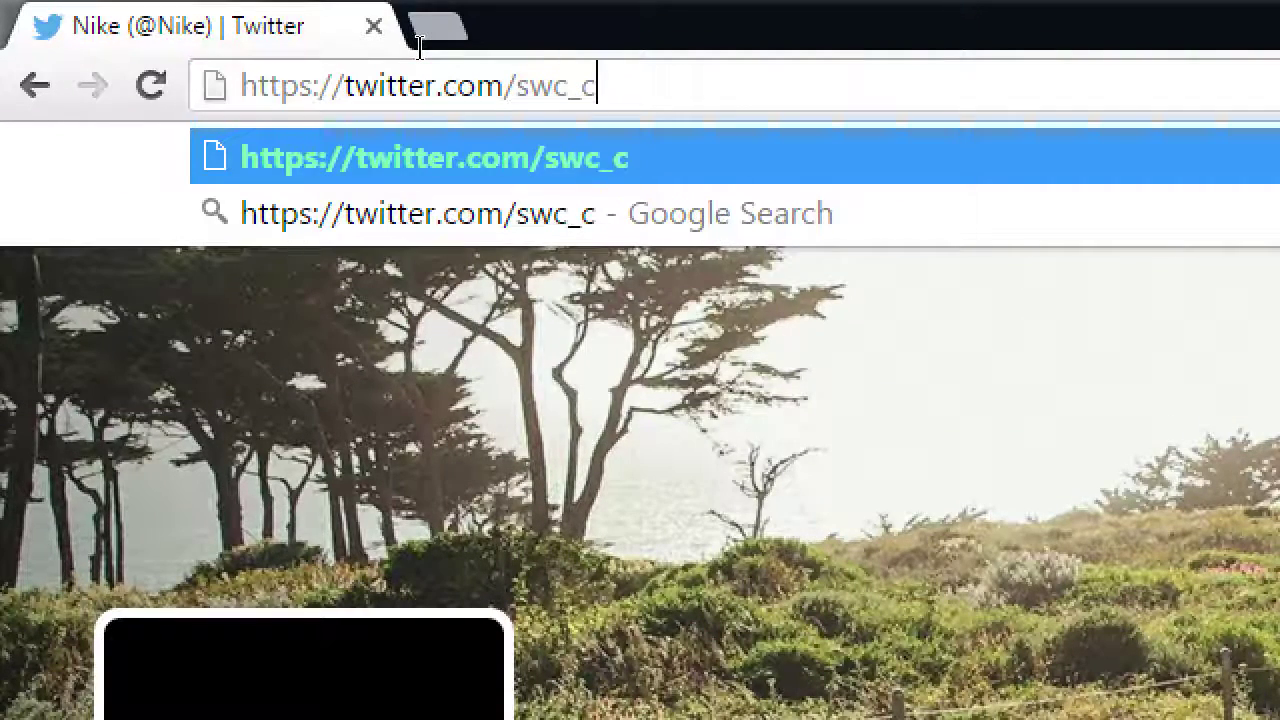
{"action": "key", "text": "BackSpace"}
{"action": "type", "text": "nes"}
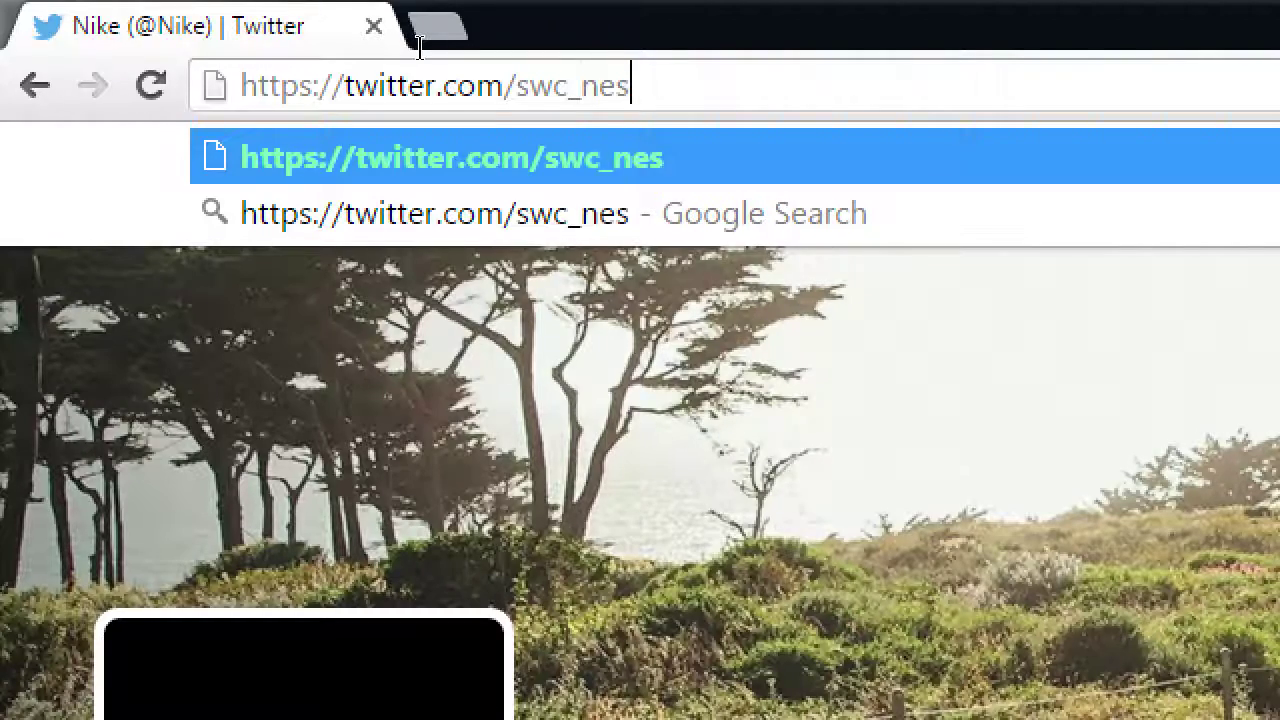
{"action": "key", "text": "BackSpace"}
{"action": "type", "text": "w"}
{"action": "key", "text": "F5"}
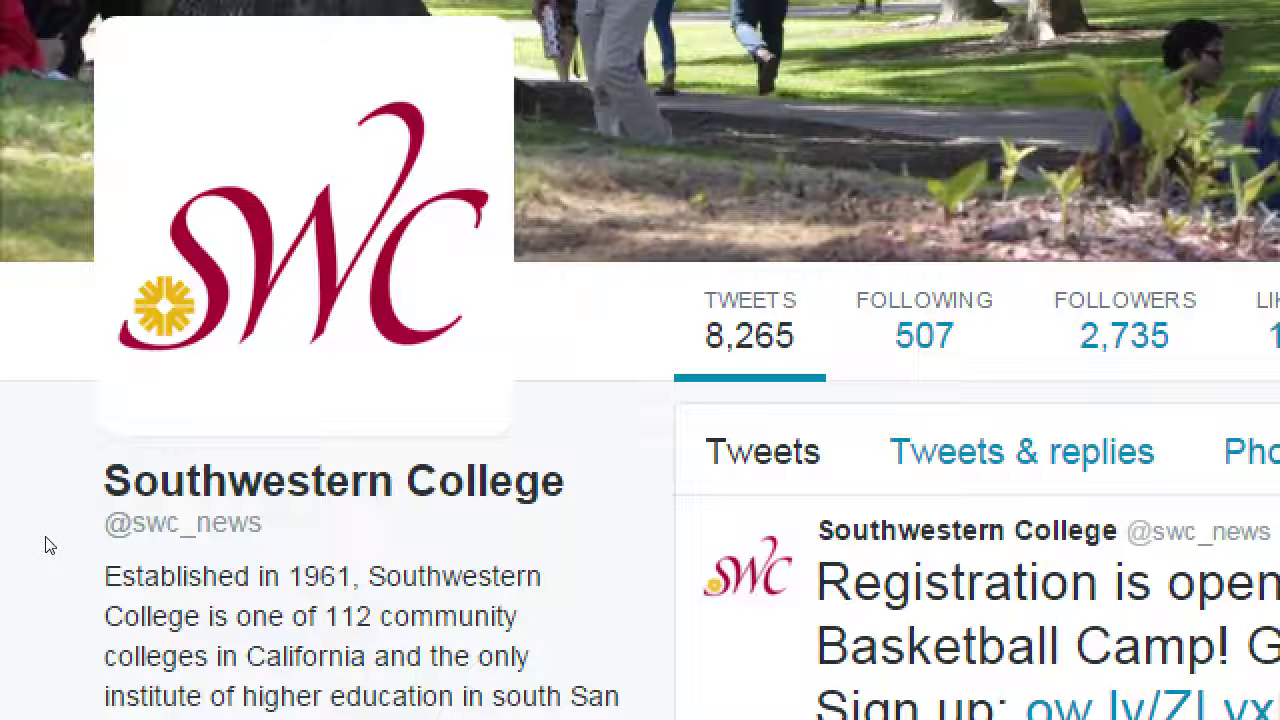
{"action": "left_click_drag", "start_coordinate": [131, 562], "coordinate": [51, 563]}
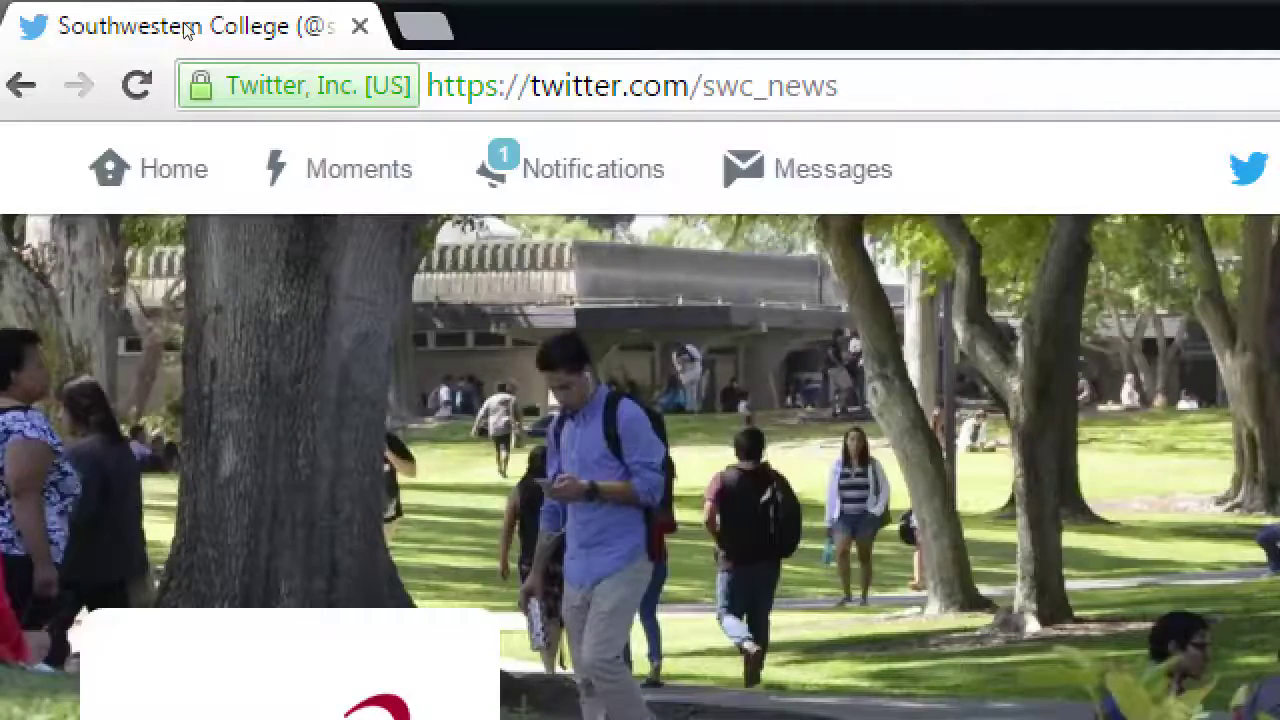
- Load the swc profile, scroll through its older tweets, then go back
{"action": "key", "text": "shift+Left"}
{"action": "key", "text": "shift+Left"}
{"action": "key", "text": "shift+Left"}
{"action": "key", "text": "shift+Left"}
{"action": "key", "text": "shift+Left"}
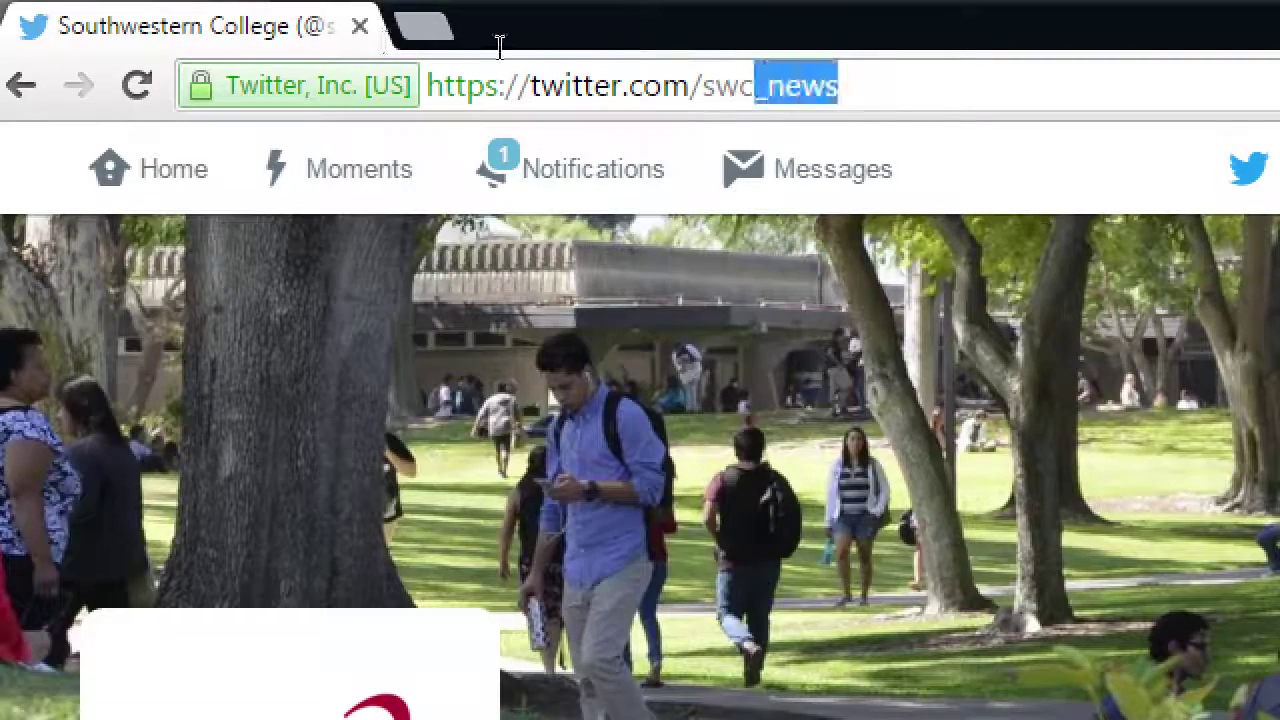
{"action": "key", "text": "BackSpace"}
{"action": "type", "text": "_news"}
{"action": "key", "text": "Return"}
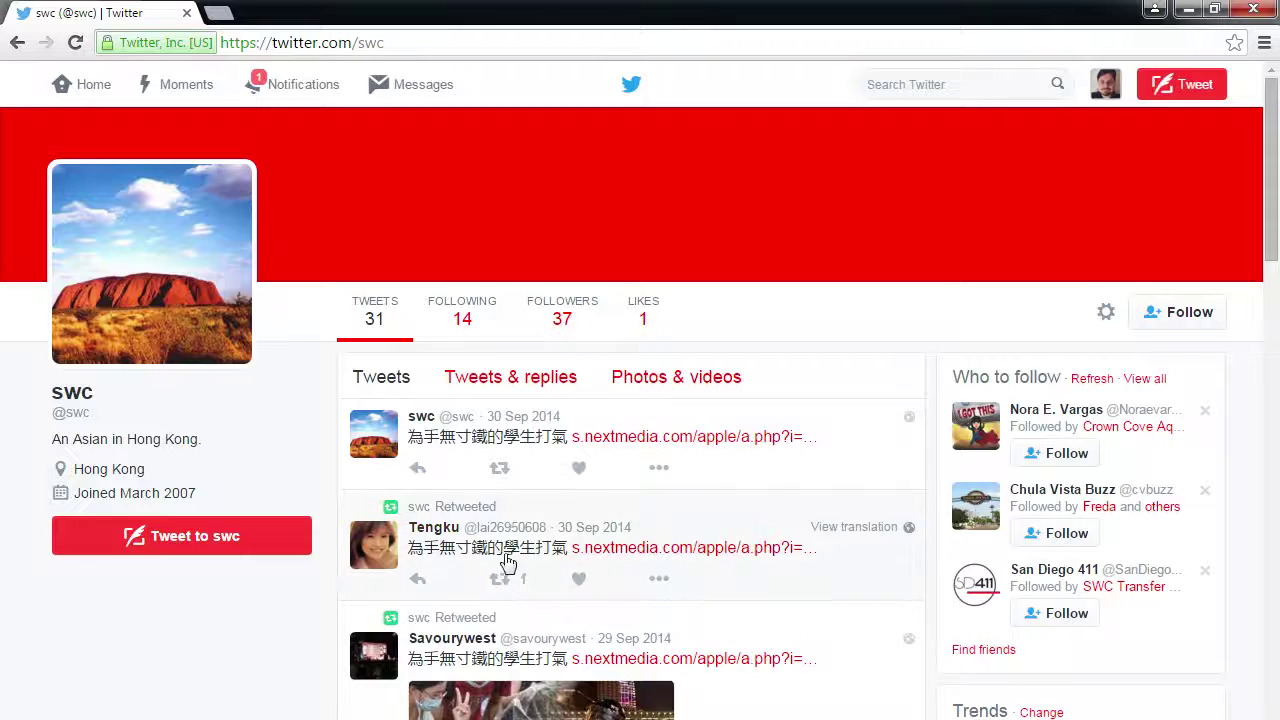
{"action": "scroll", "coordinate": [508, 564], "scroll_direction": "down", "scroll_amount": 4}
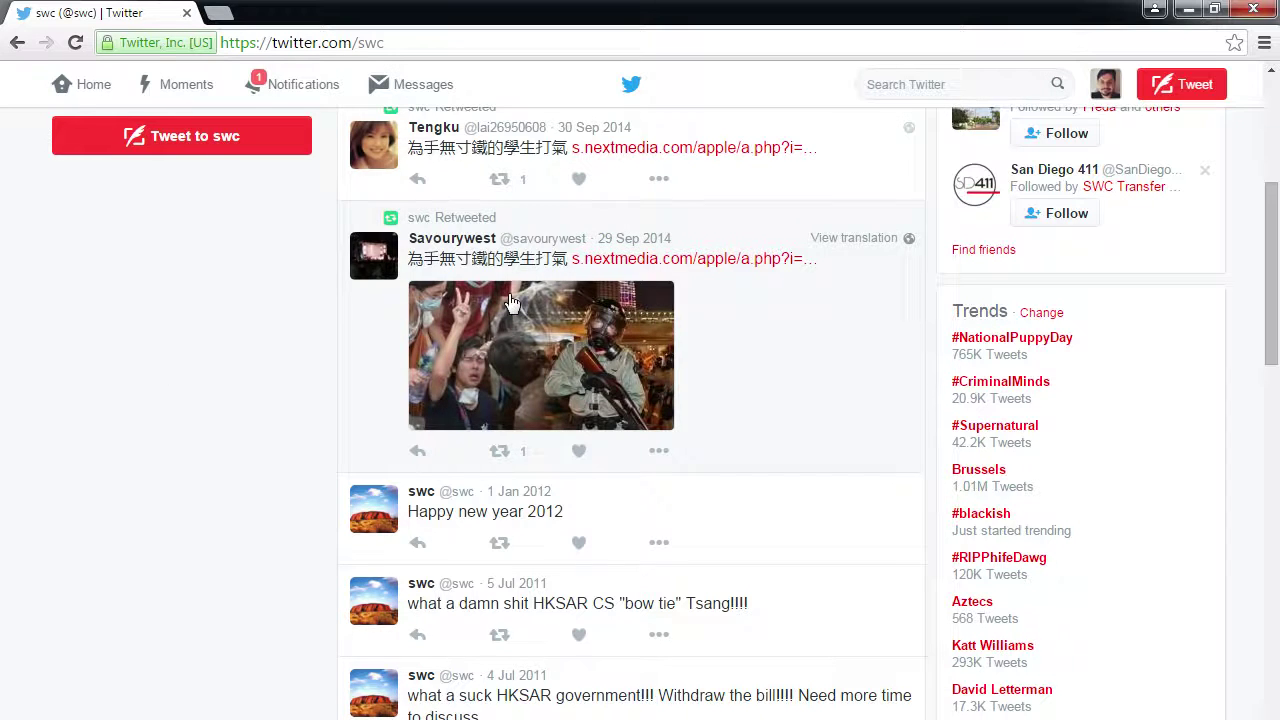
{"action": "scroll", "coordinate": [171, 394], "scroll_direction": "up", "scroll_amount": 4}
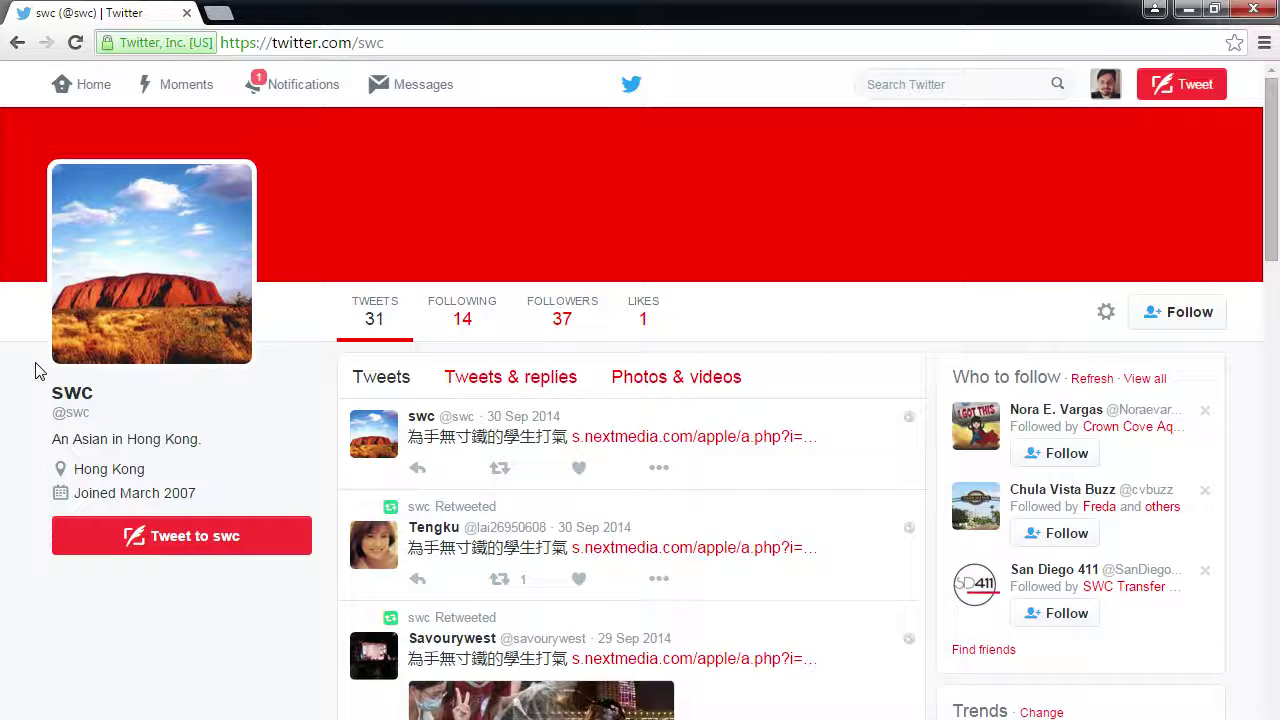
{"action": "left_click", "coordinate": [17, 44]}
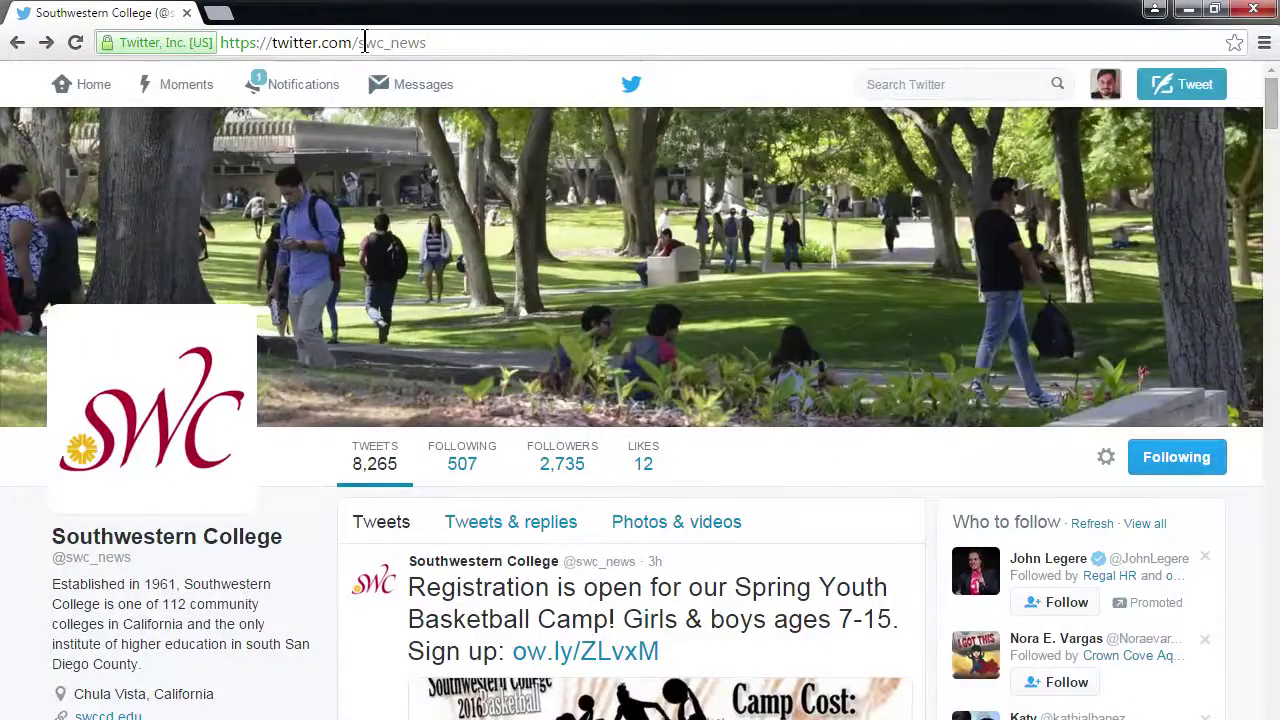
- Replace swc_news with japan in the address and check the profile's 50,133 followers
{"action": "left_click_drag", "start_coordinate": [360, 42], "coordinate": [480, 46]}
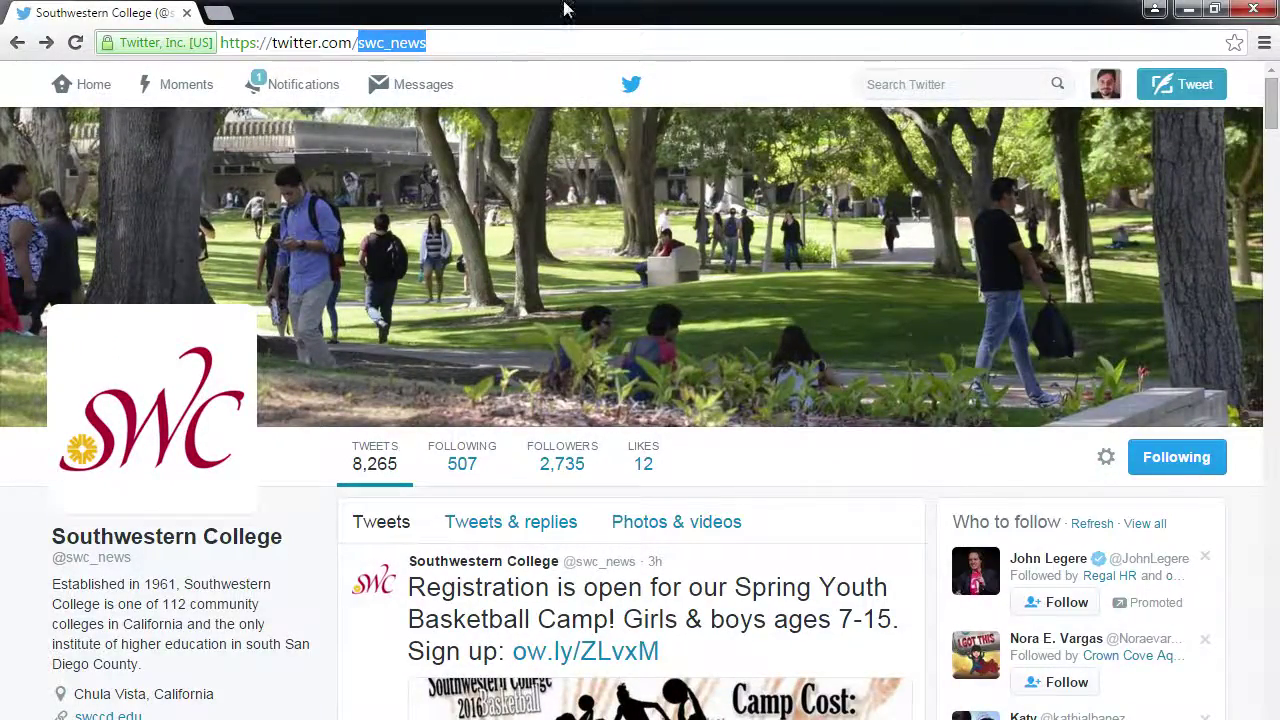
{"action": "type", "text": "japan"}
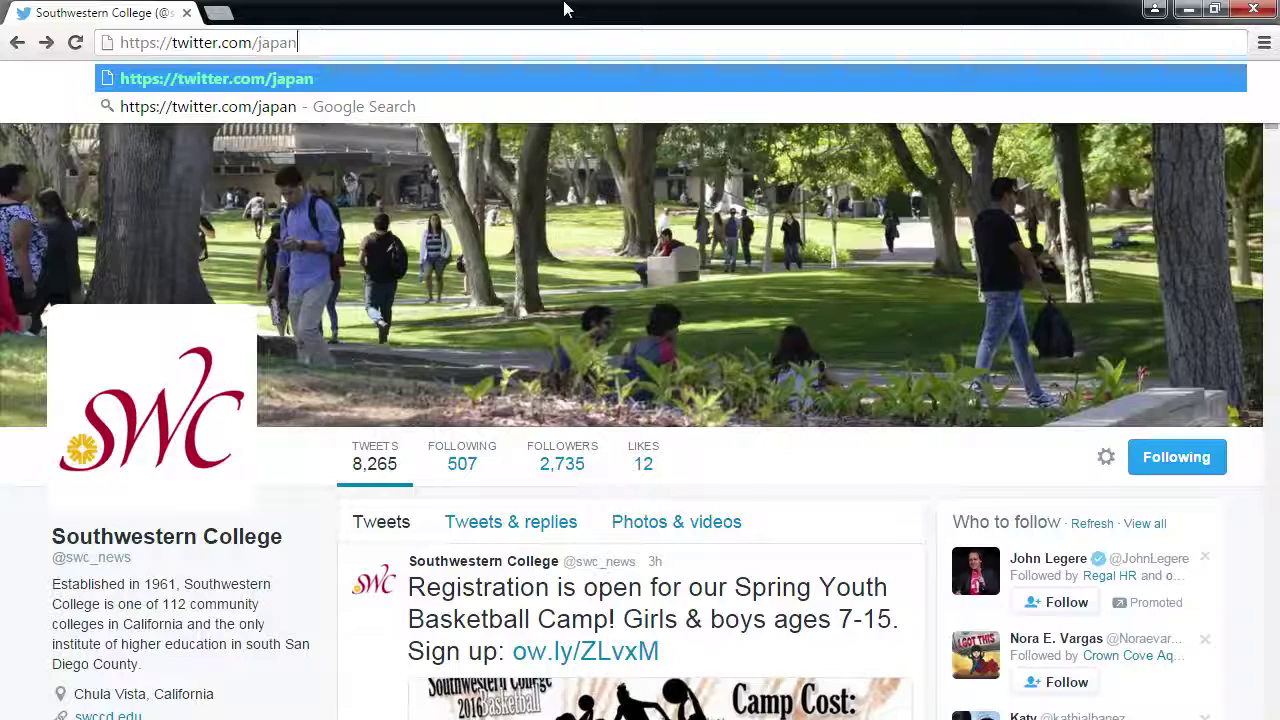
{"action": "key", "text": "Return"}
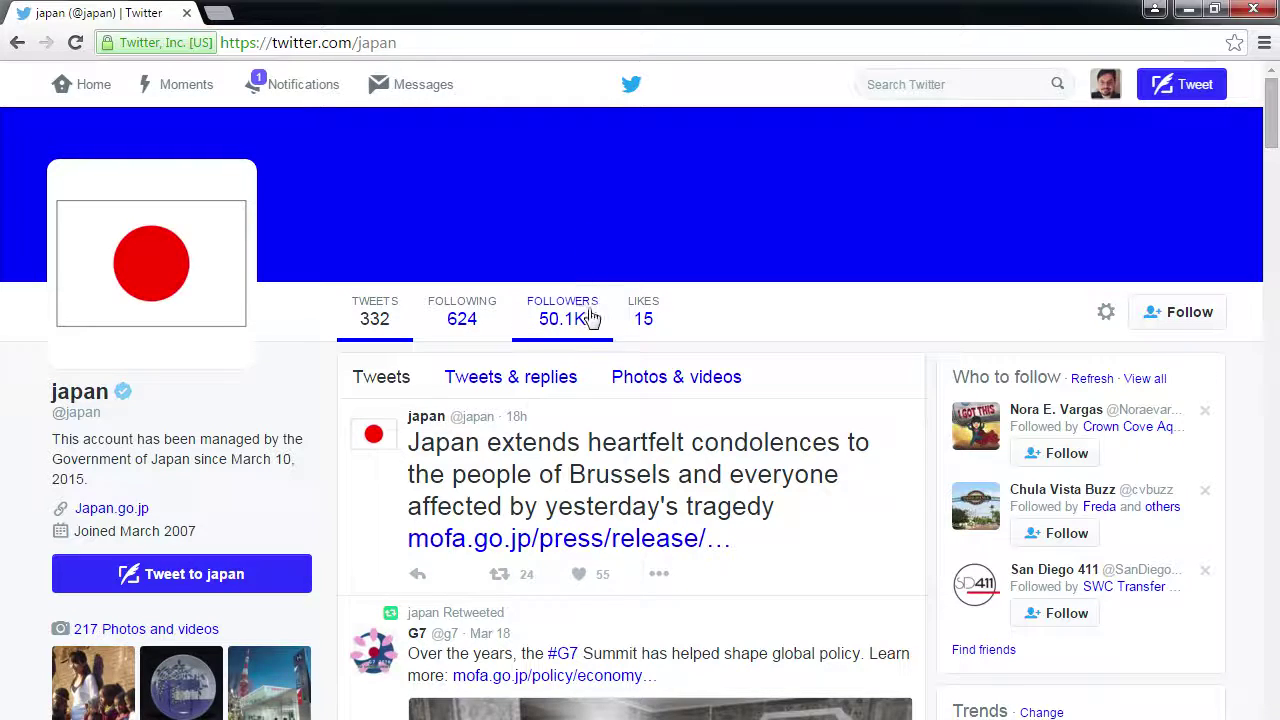
{"action": "mouse_move", "coordinate": [592, 318]}
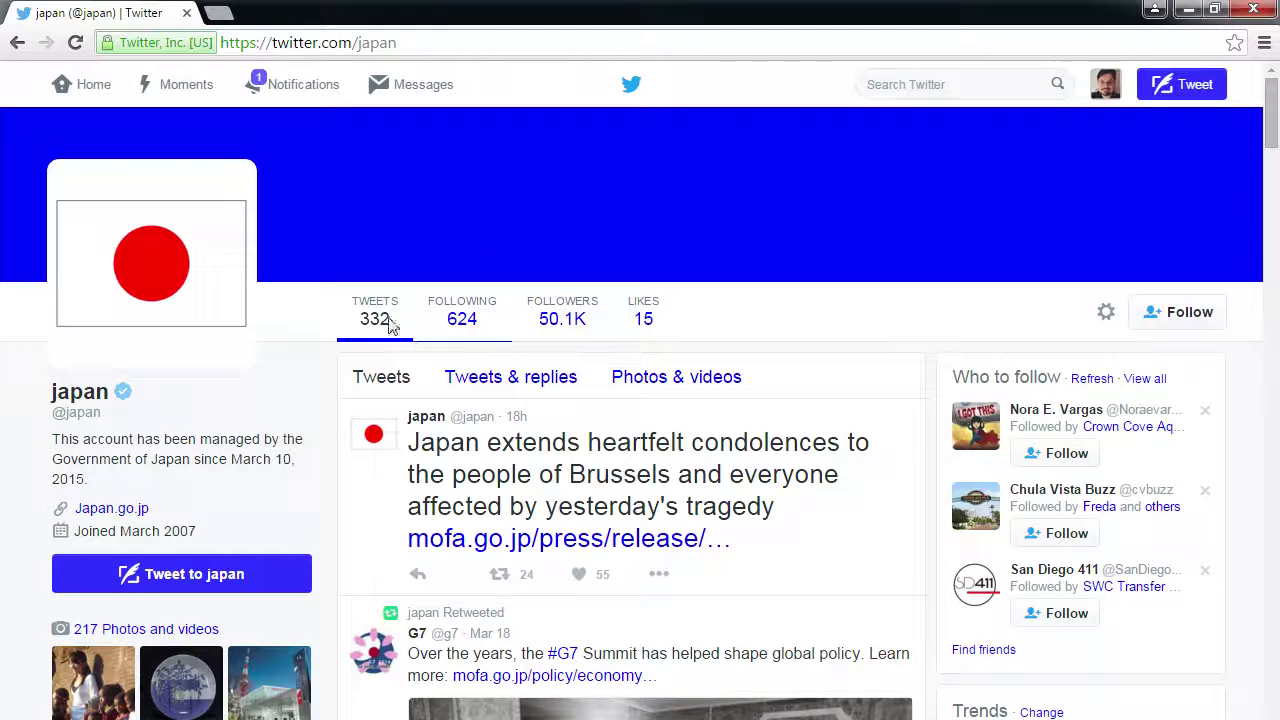
- Return to the home timeline and pause the Bernie Sanders AZ primary video at 0:06
{"action": "left_click", "coordinate": [85, 100]}
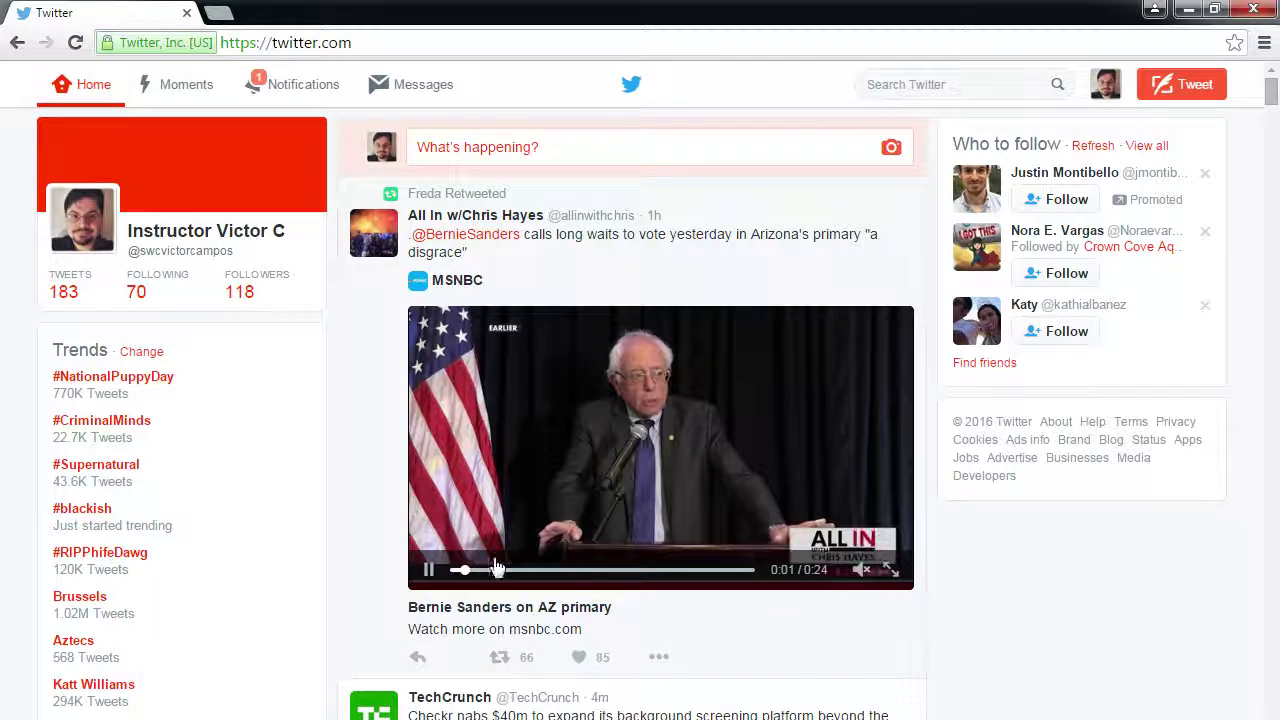
{"action": "scroll", "coordinate": [343, 534], "scroll_direction": "down", "scroll_amount": 4}
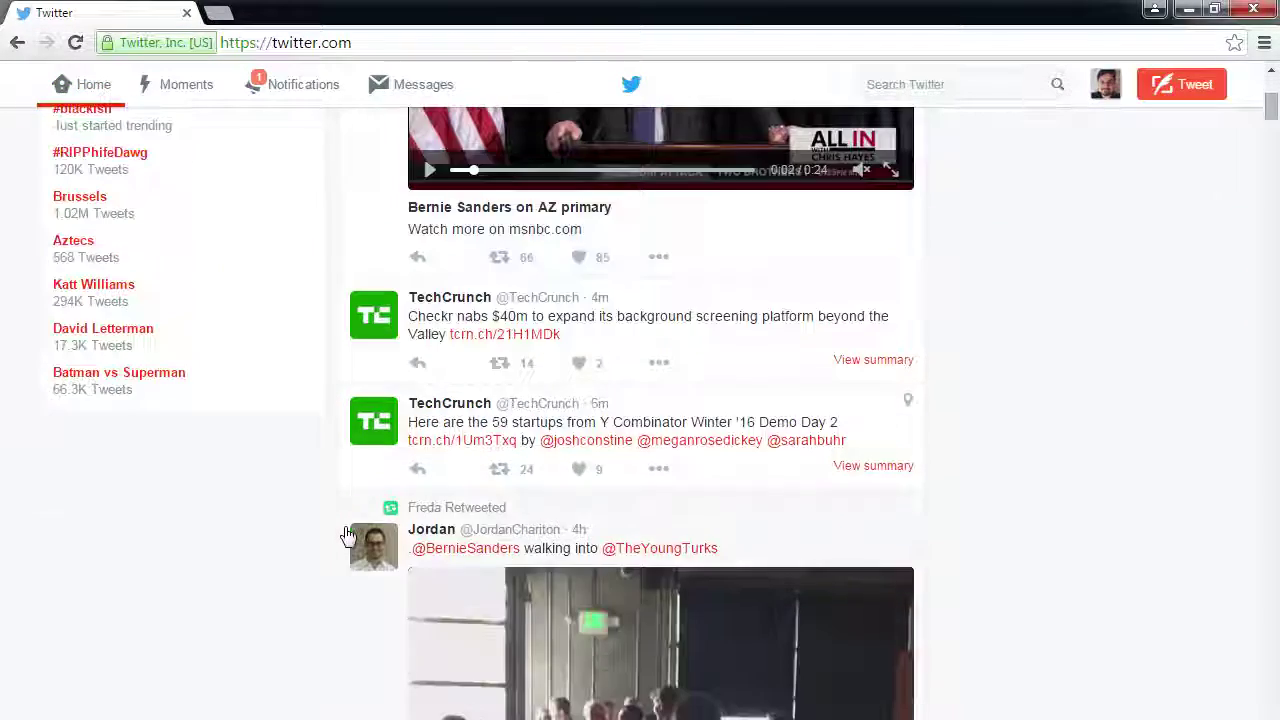
{"action": "scroll", "coordinate": [348, 537], "scroll_direction": "up", "scroll_amount": 4}
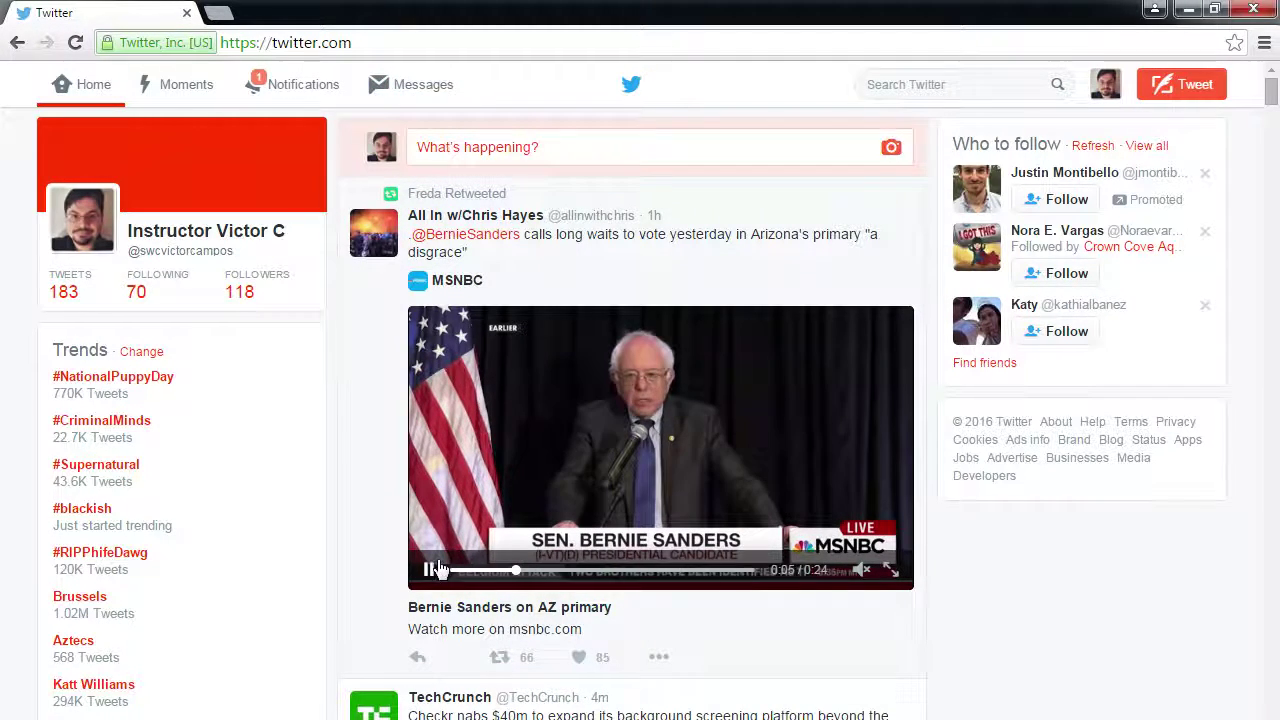
{"action": "left_click", "coordinate": [430, 465]}
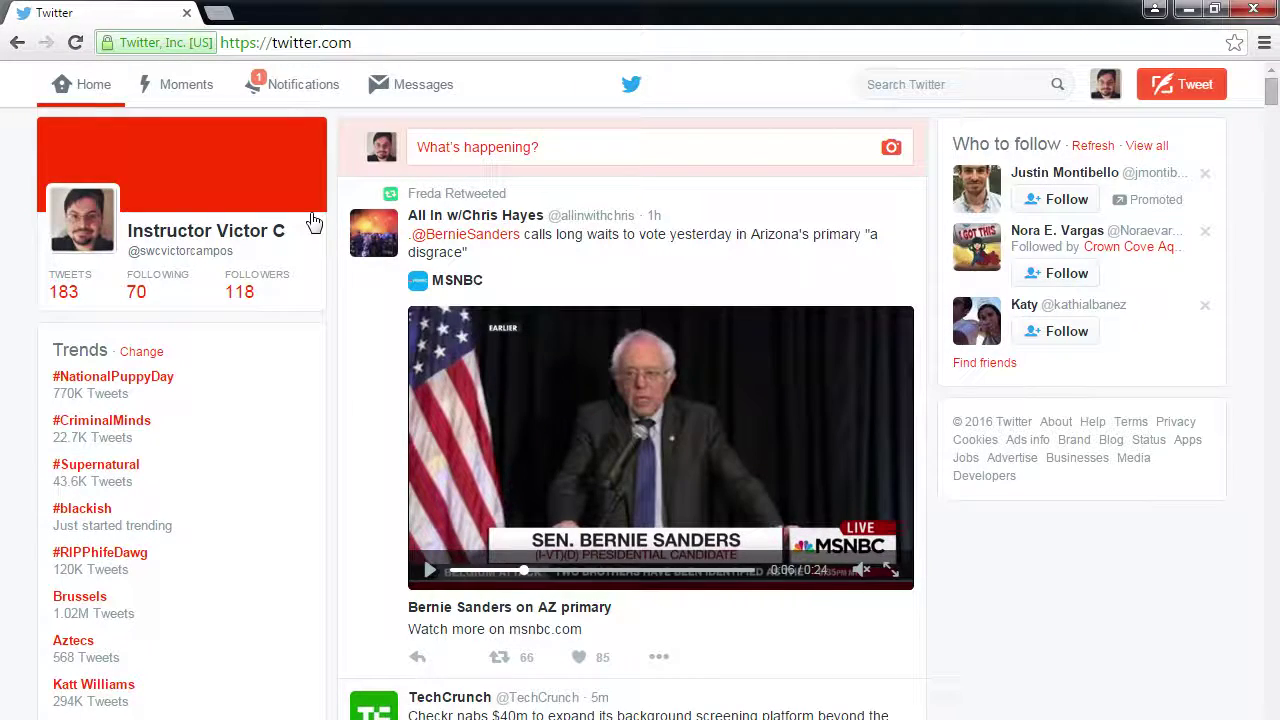
- Open your own Twitter profile showing 183 tweets, 70 following and 119 followers, then select its URL
{"action": "left_click", "coordinate": [222, 255]}
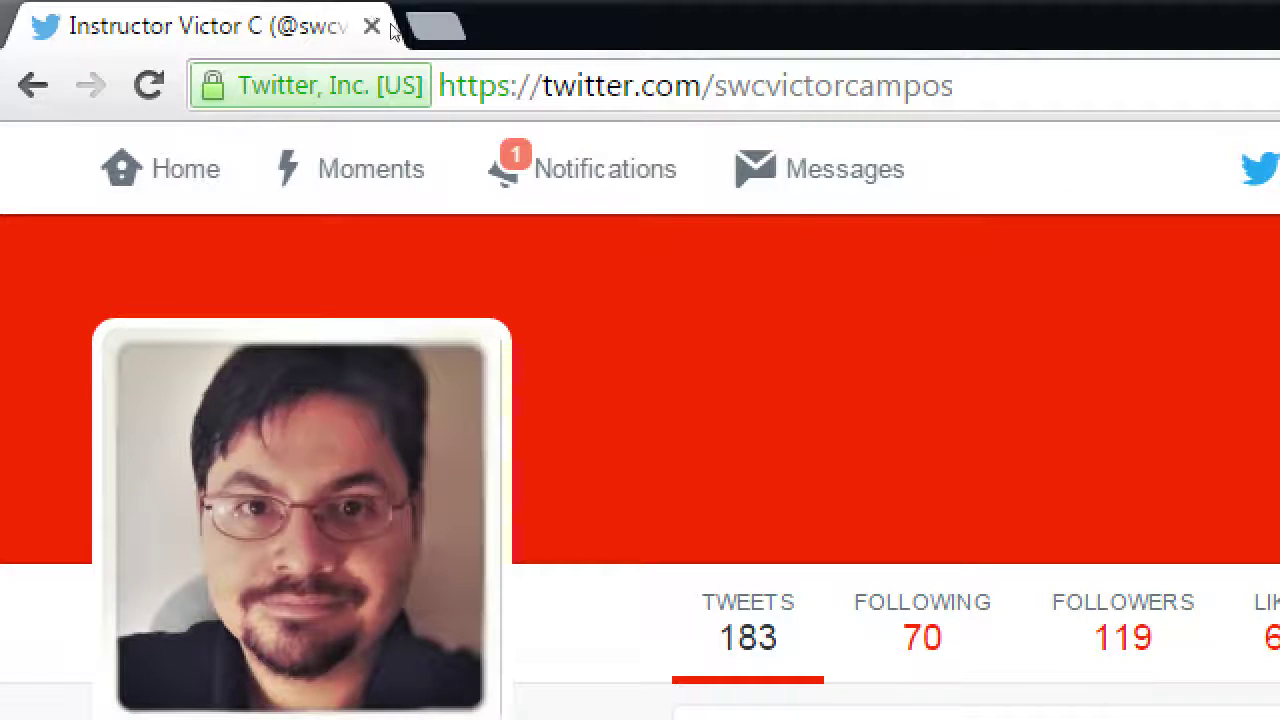
{"action": "left_click", "coordinate": [488, 42]}
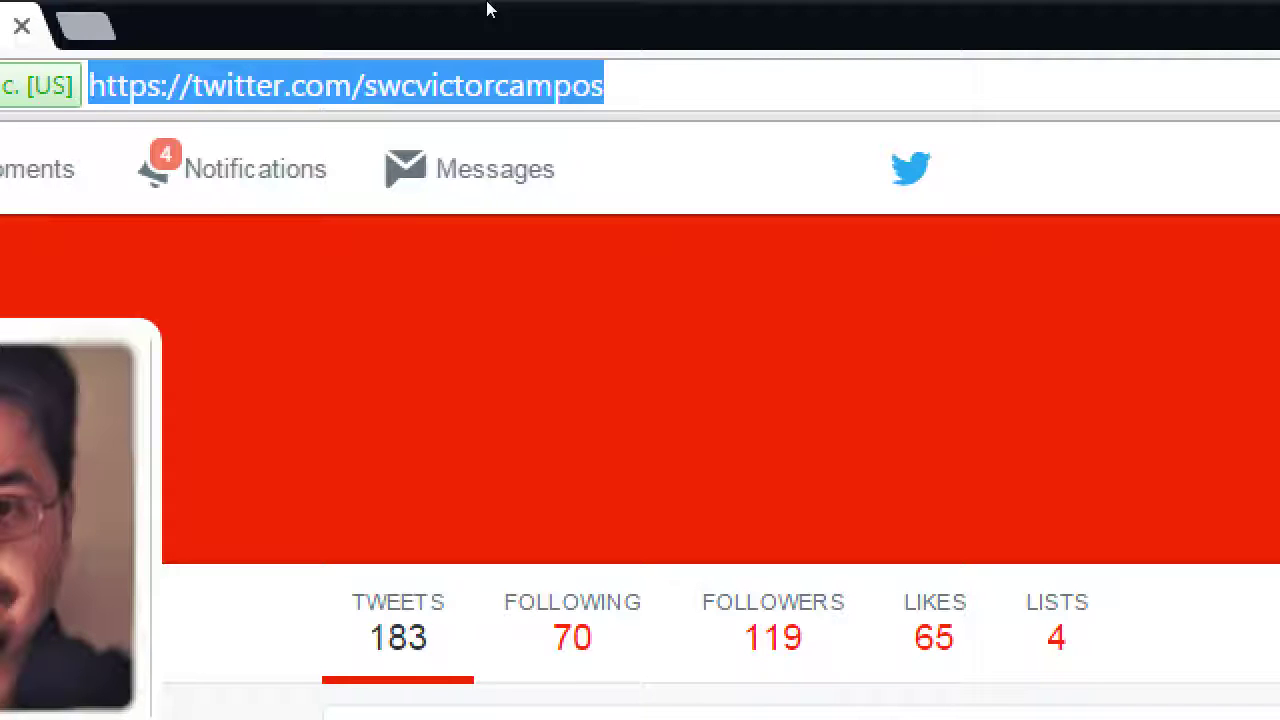
- Reload the profile page so the follower count updates to 122
{"action": "key", "text": "End"}
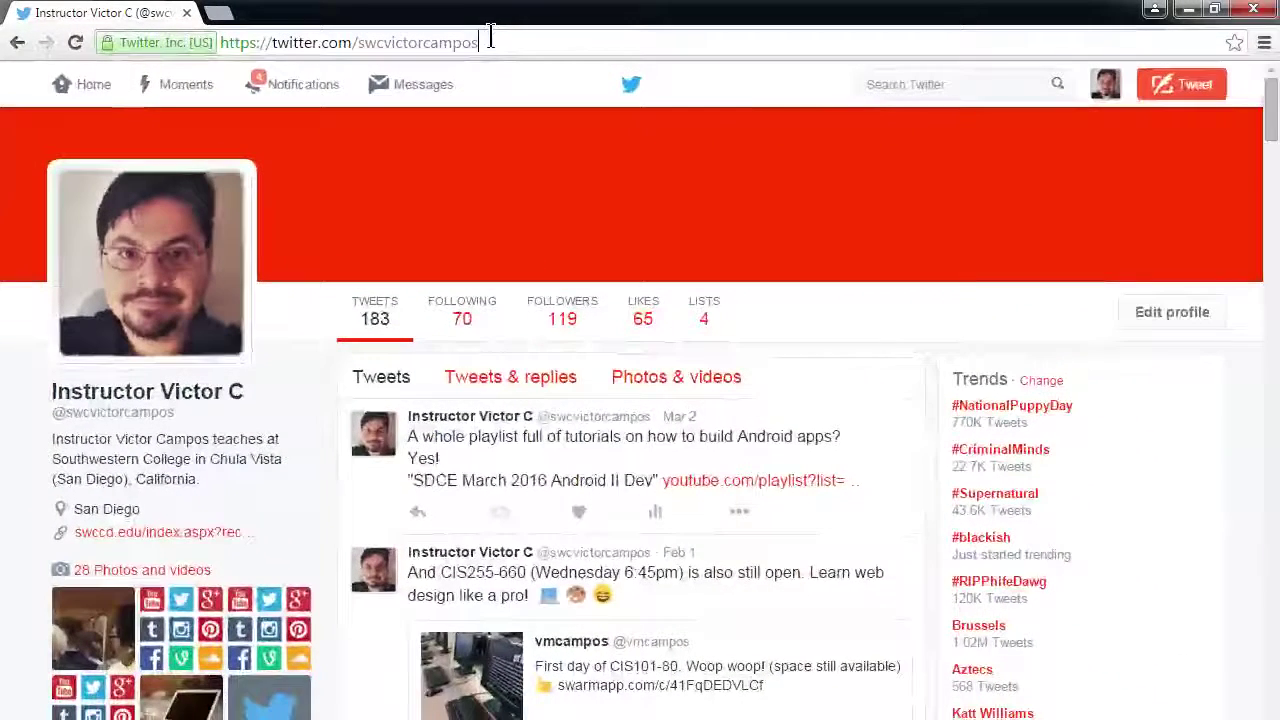
{"action": "key", "text": "Return"}
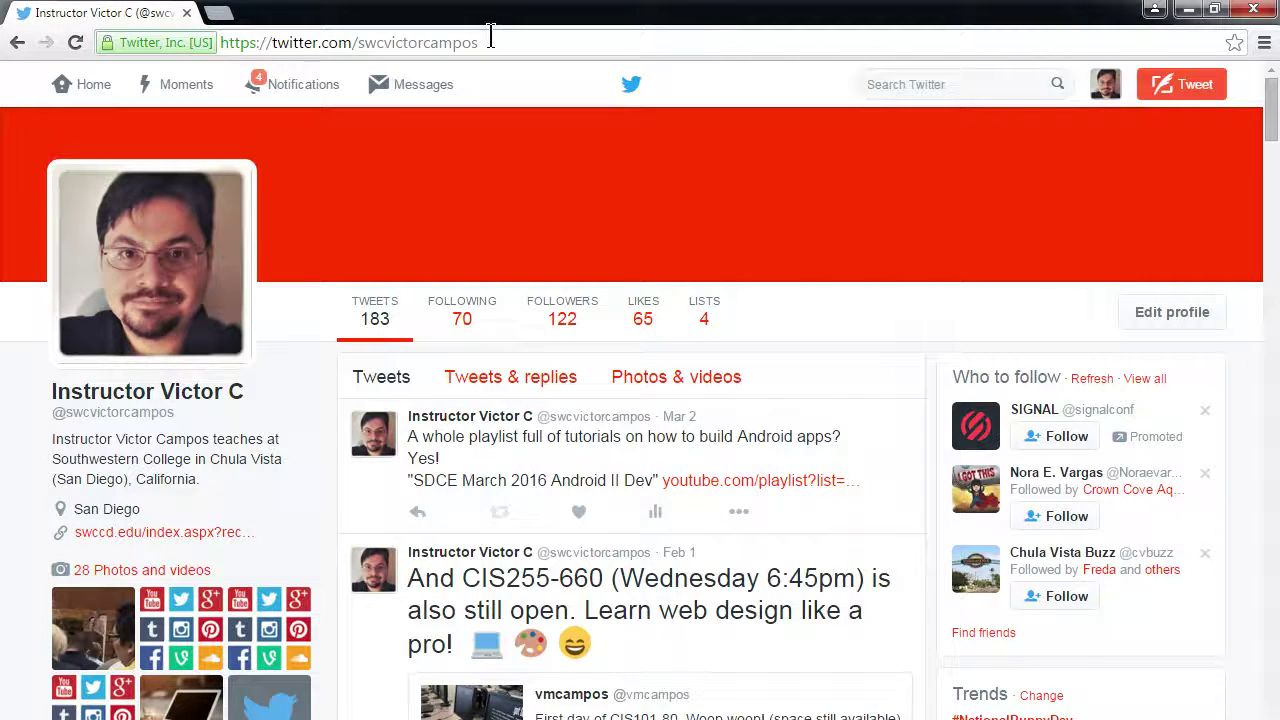
- Load namechk.com in a new browser tab
{"action": "key", "text": "ctrl+t"}
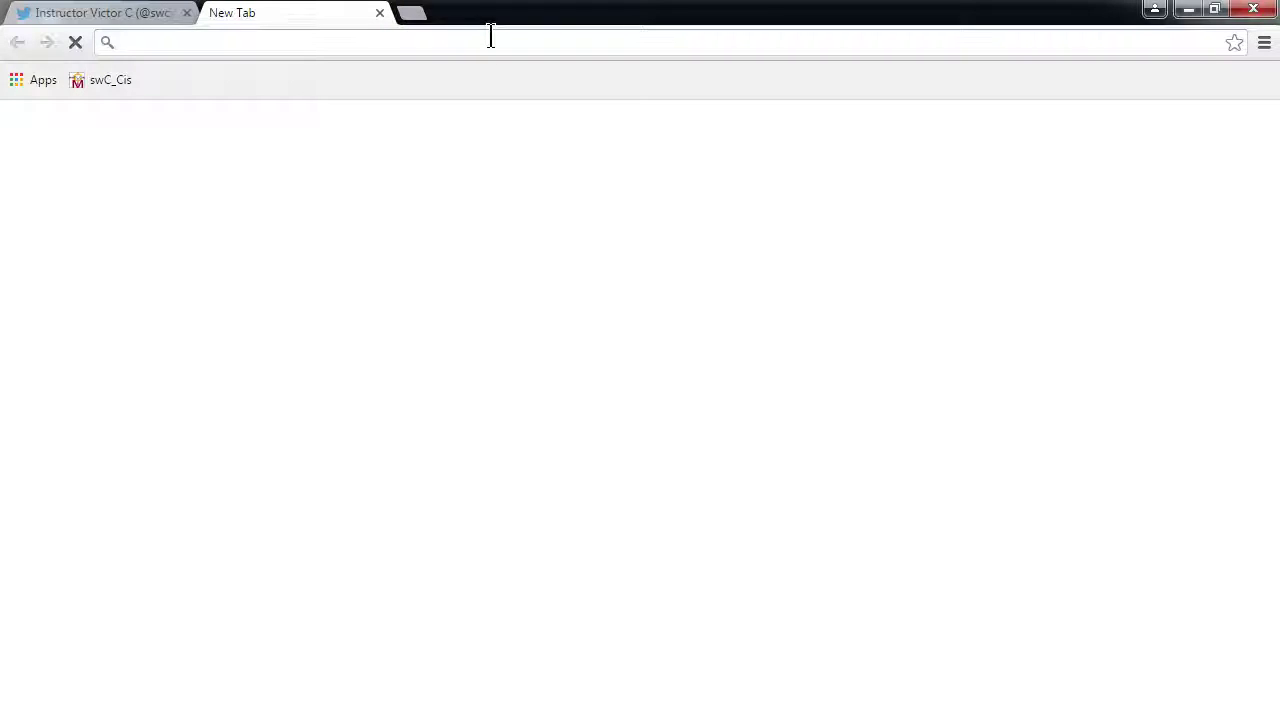
{"action": "type", "text": "namechk"}
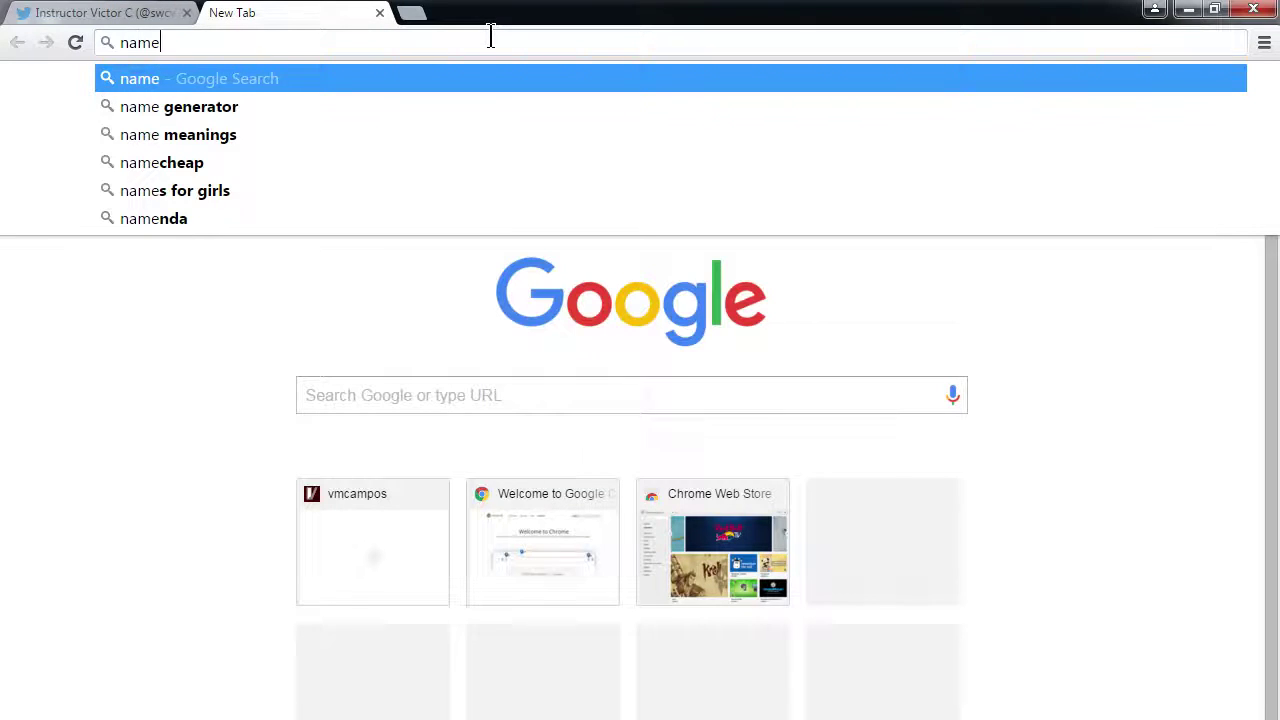
{"action": "type", "text": ".com"}
{"action": "key", "text": "Return"}
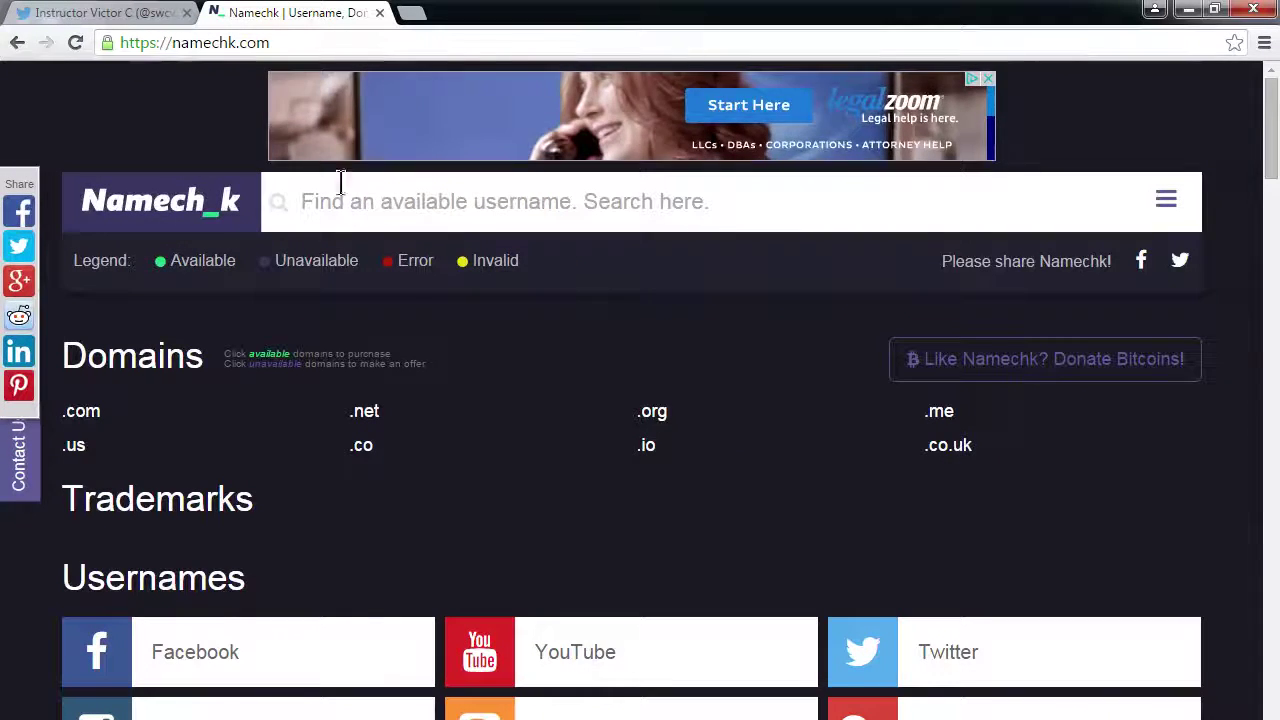
- Search Namechk for the account's username, showing all 28 listed domains as available
{"action": "left_click", "coordinate": [366, 203]}
{"action": "type", "text": "s"}
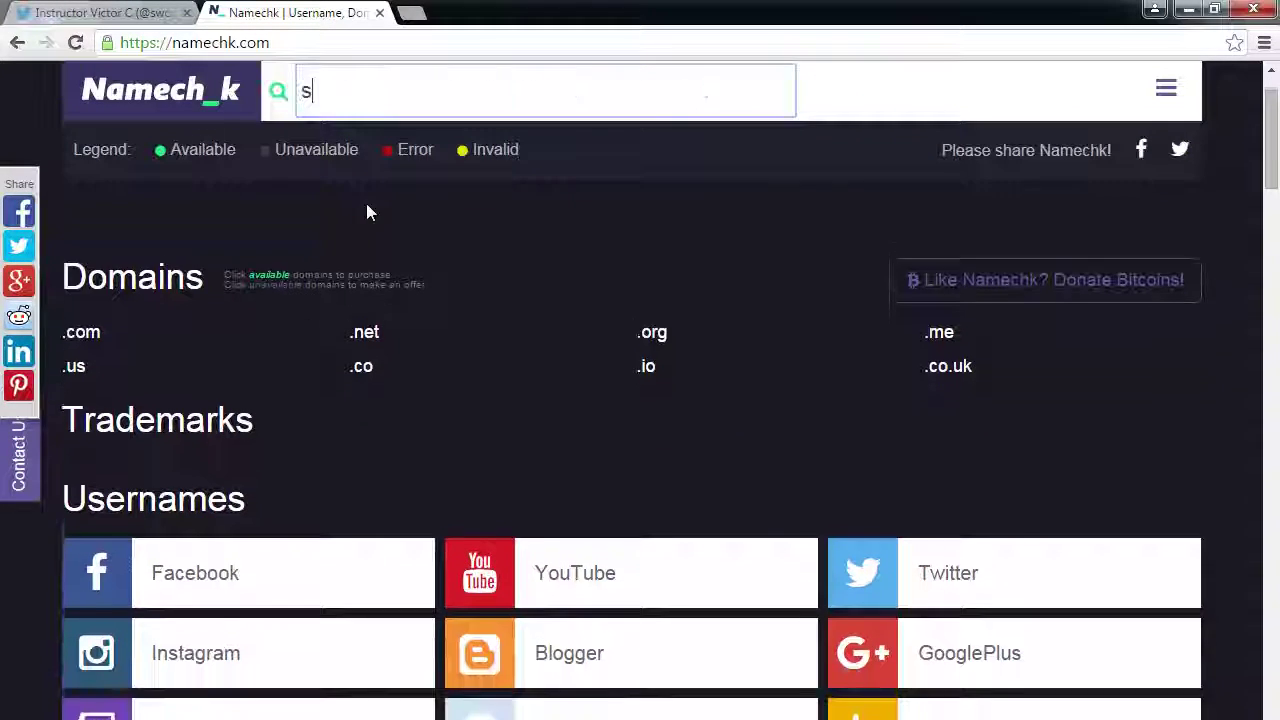
{"action": "type", "text": "wcvictorcampos"}
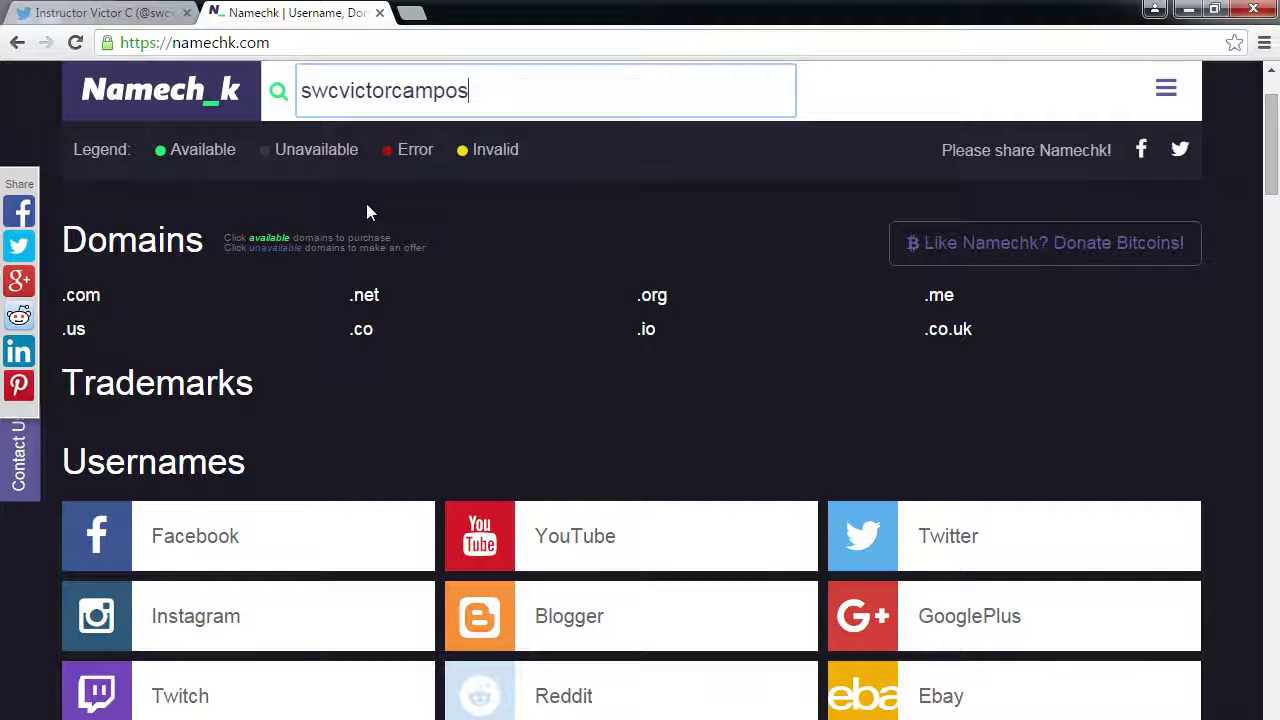
{"action": "key", "text": "Return"}
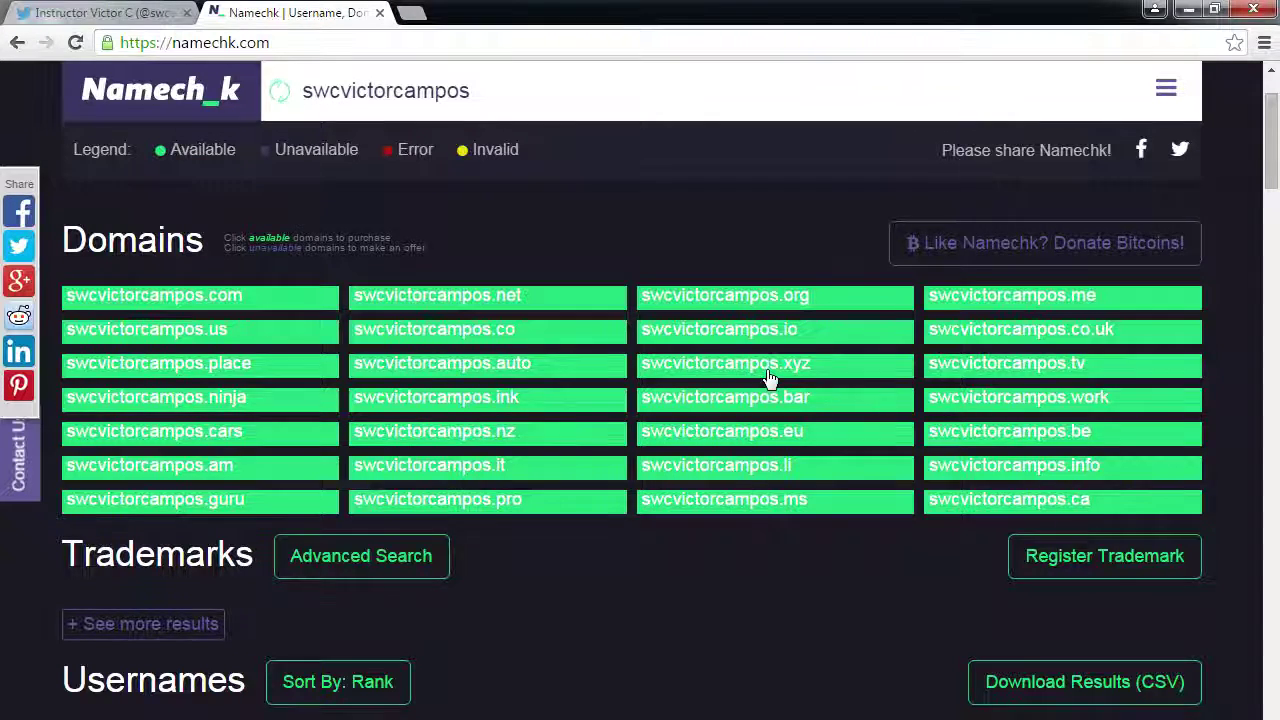
- Review the Usernames grid for sites where the name is free, then open a blank tab
{"action": "scroll", "coordinate": [768, 378], "scroll_direction": "down", "scroll_amount": 5}
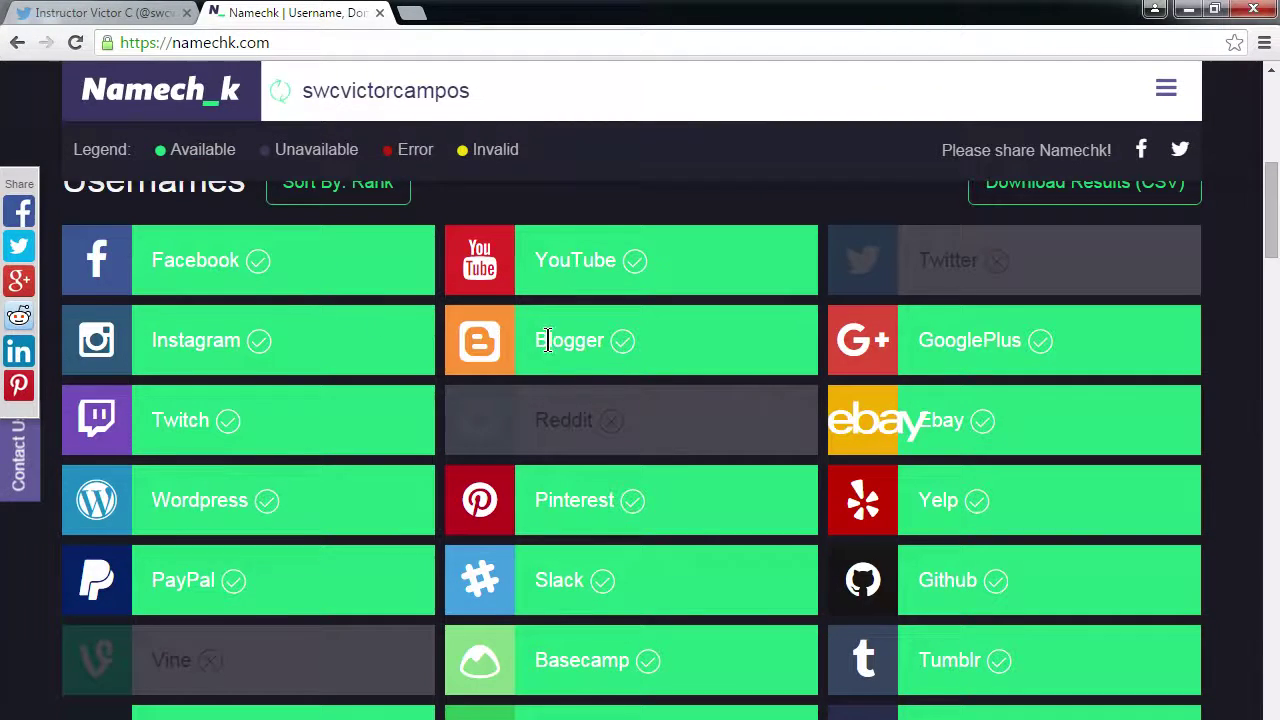
{"action": "scroll", "coordinate": [650, 470], "scroll_direction": "down", "scroll_amount": 2}
{"action": "scroll", "coordinate": [630, 580], "scroll_direction": "down", "scroll_amount": 11}
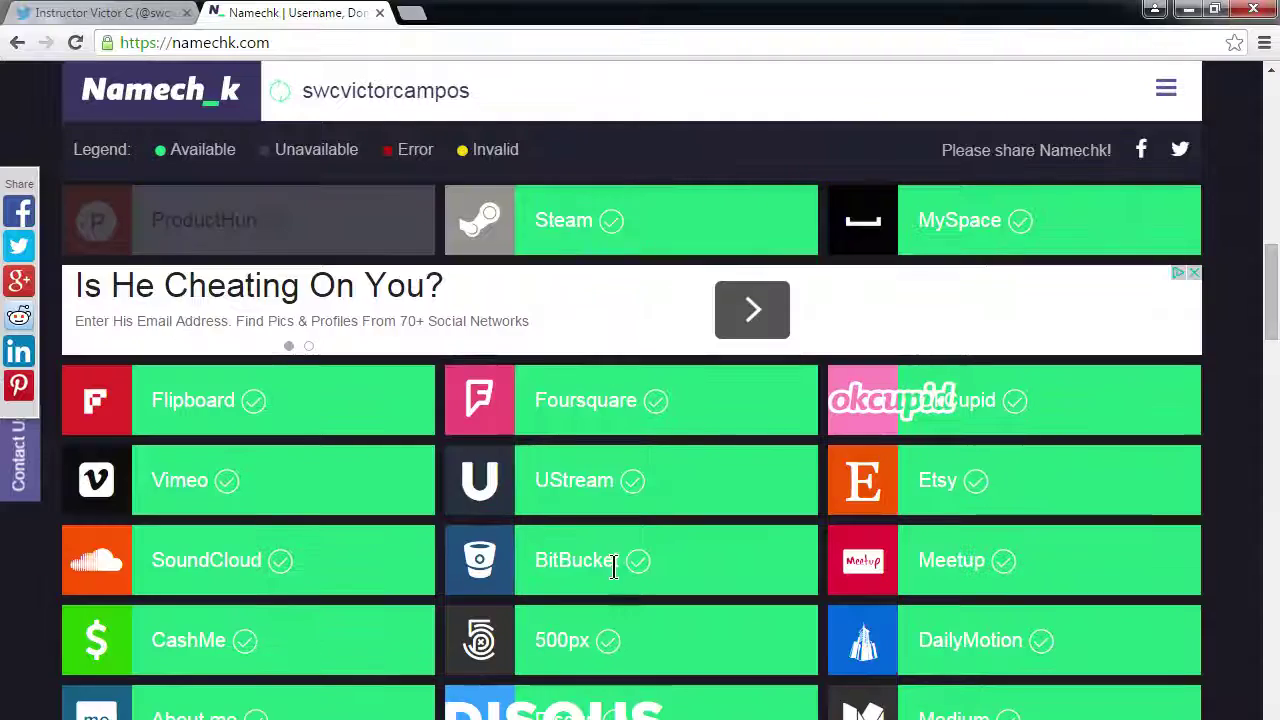
{"action": "scroll", "coordinate": [612, 568], "scroll_direction": "down", "scroll_amount": 2}
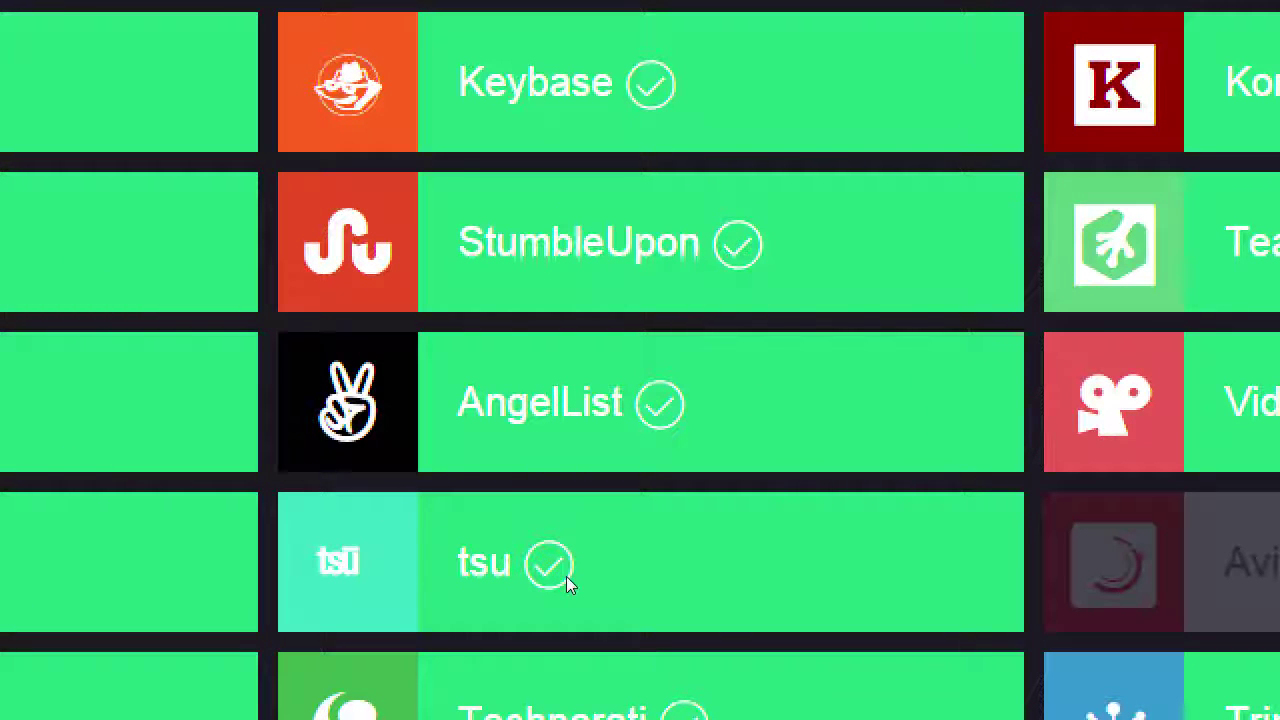
{"action": "key", "text": "ctrl+t"}
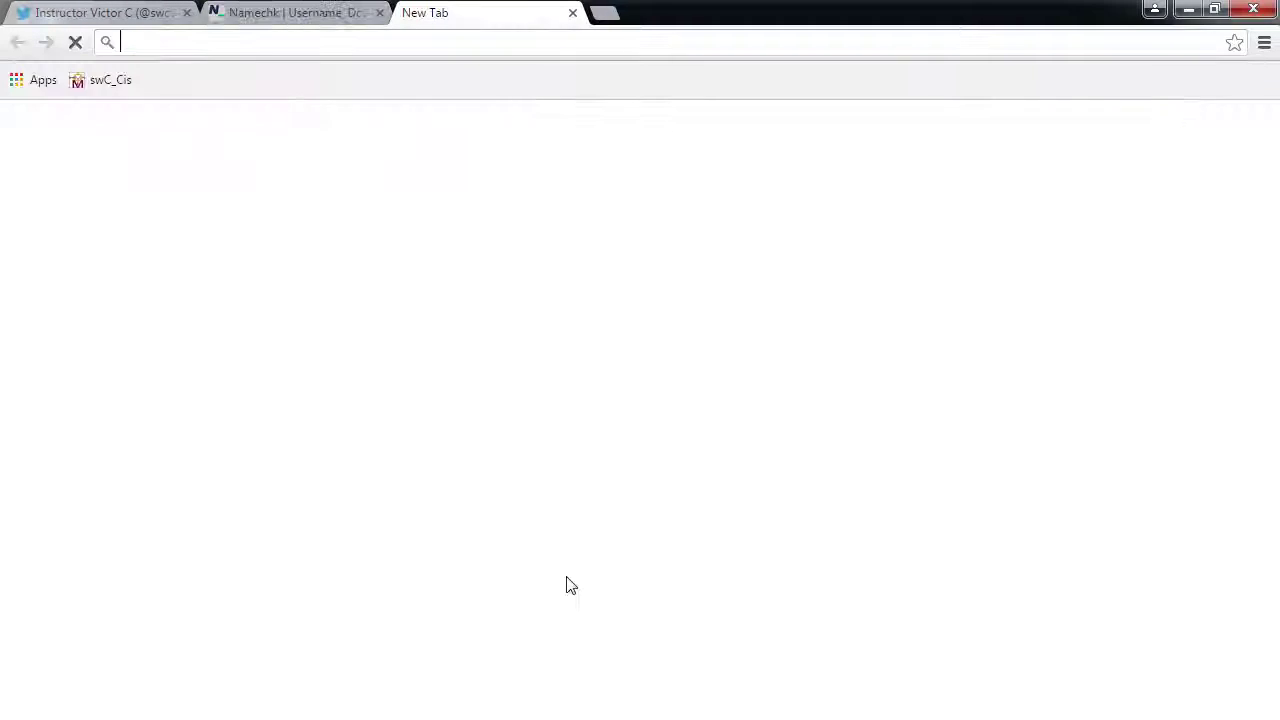
- Go to tsu.co and bring up its 'Welcome aboard' Join sign-up form
{"action": "type", "text": "tsu.co"}
{"action": "key", "text": "Return"}
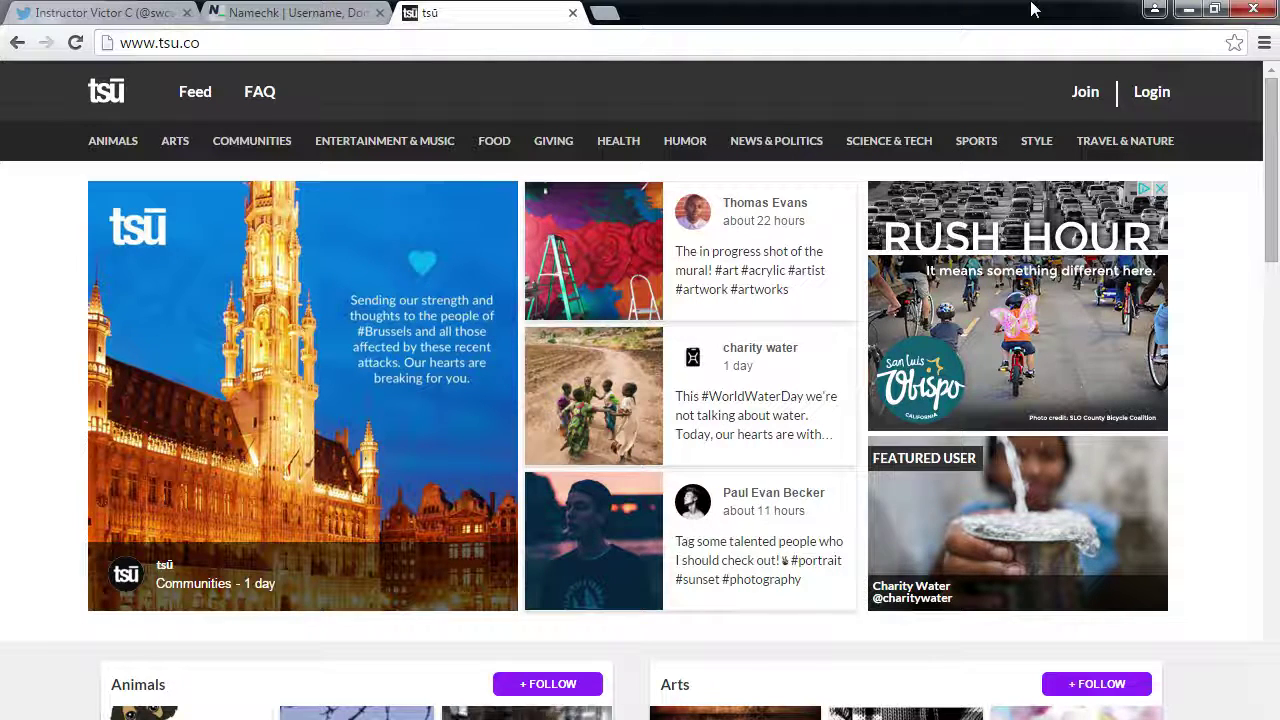
{"action": "left_click", "coordinate": [1088, 95]}
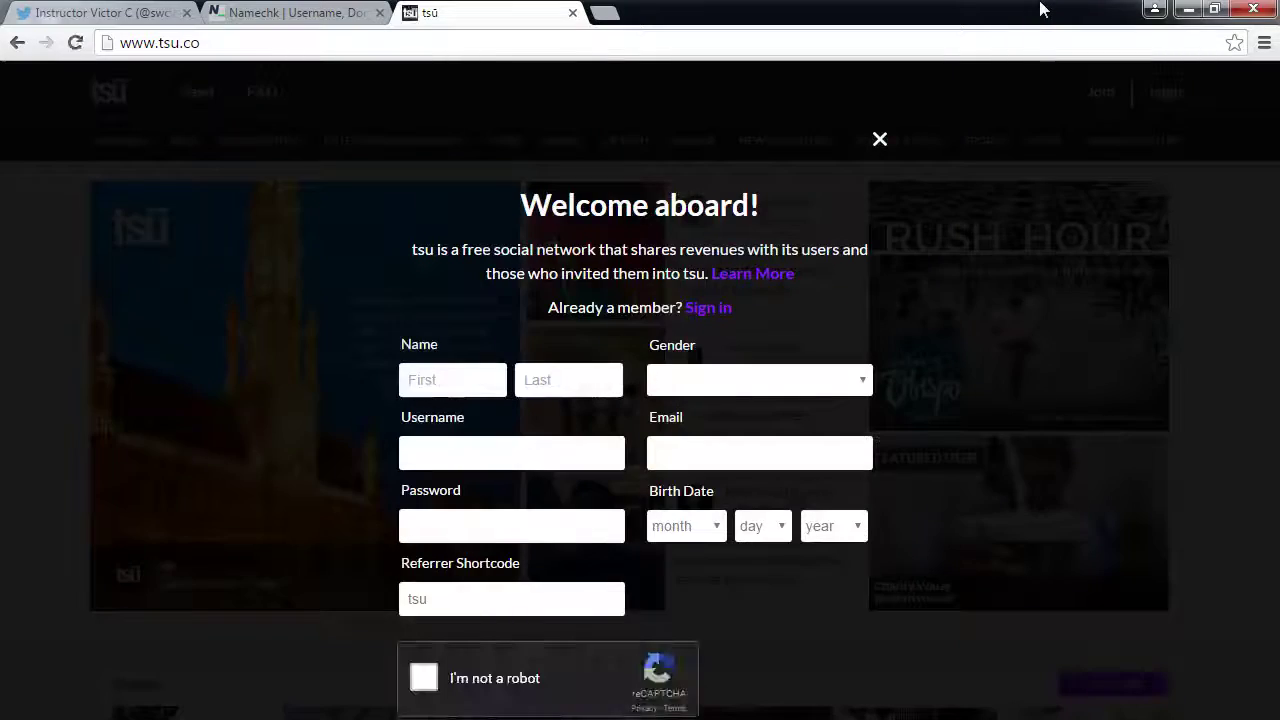